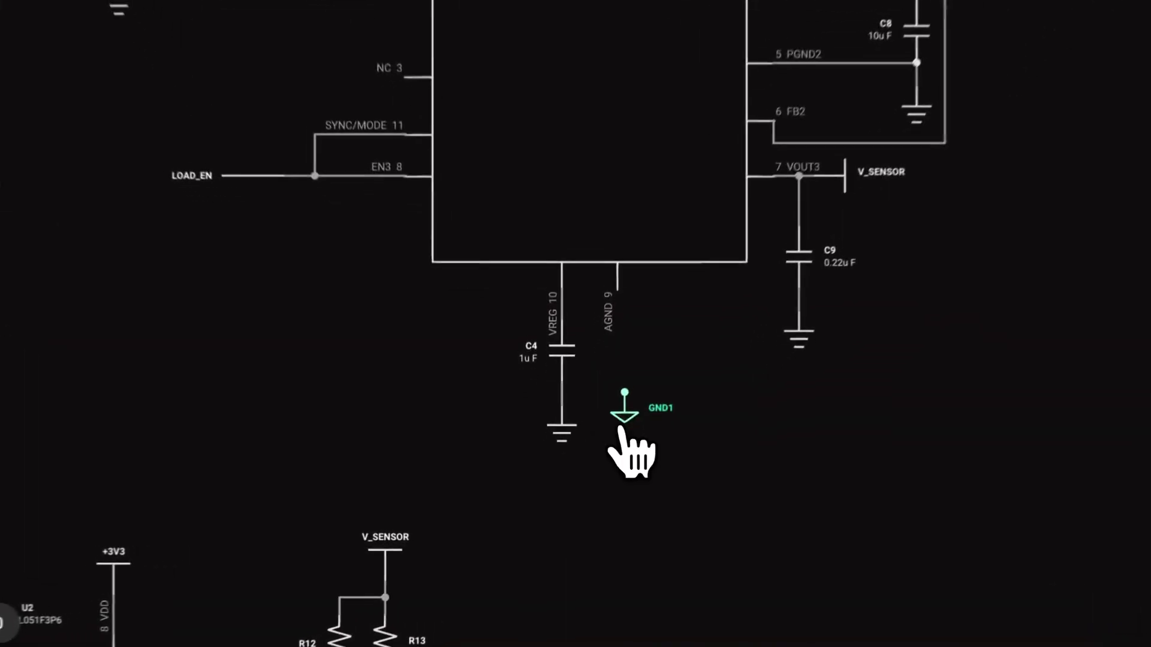
Align GND1 under the AGND 9 pin, then hide the Top Copper pour on the board layout
drag(620, 428, 618, 431)
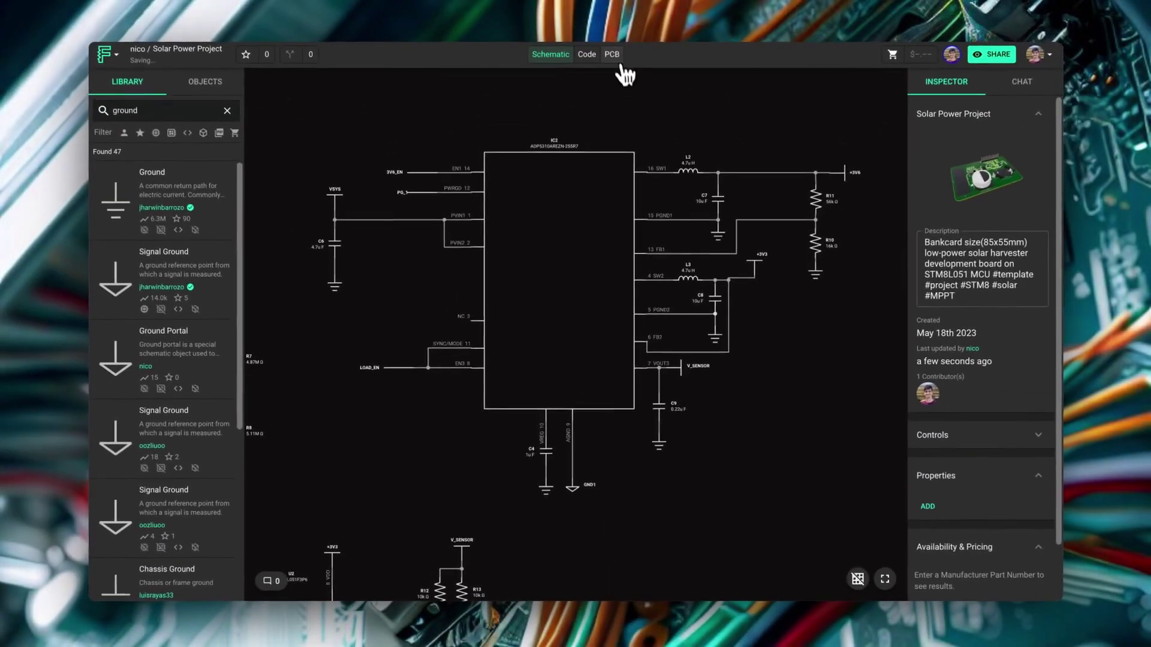
click(617, 60)
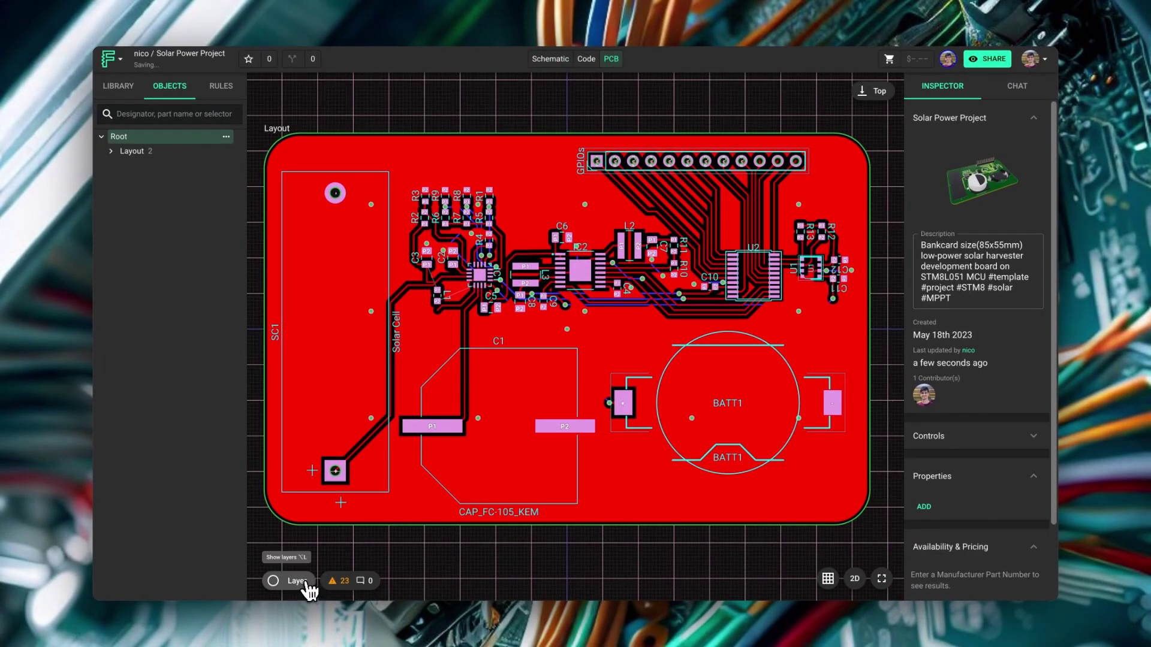
click(307, 586)
click(376, 477)
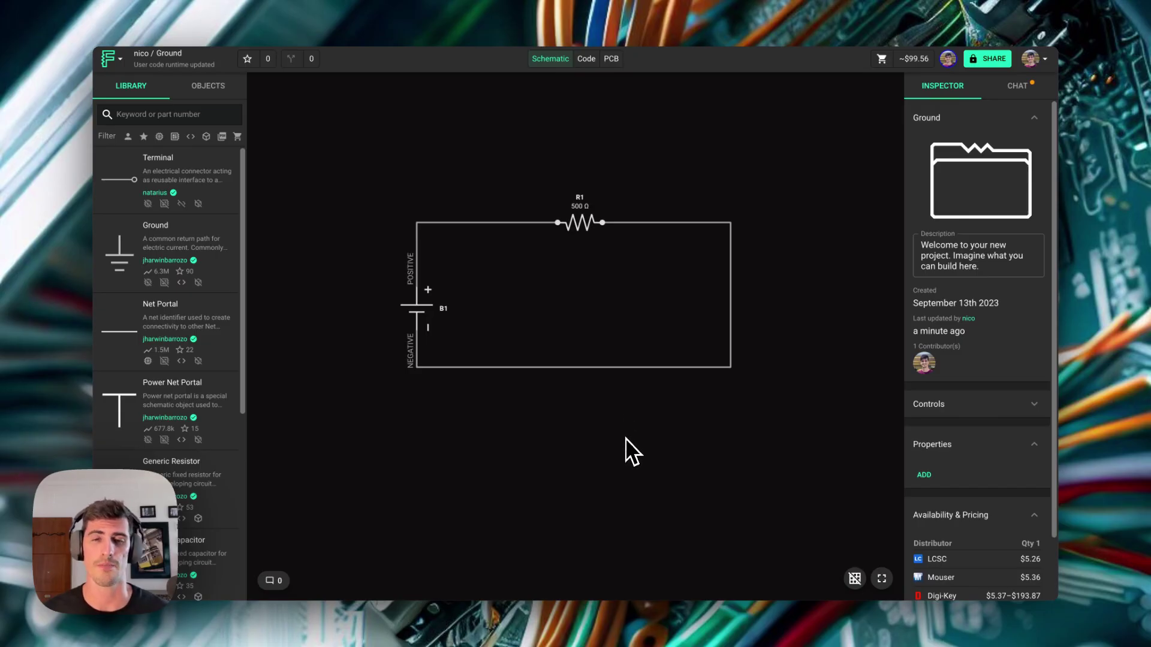
click(612, 59)
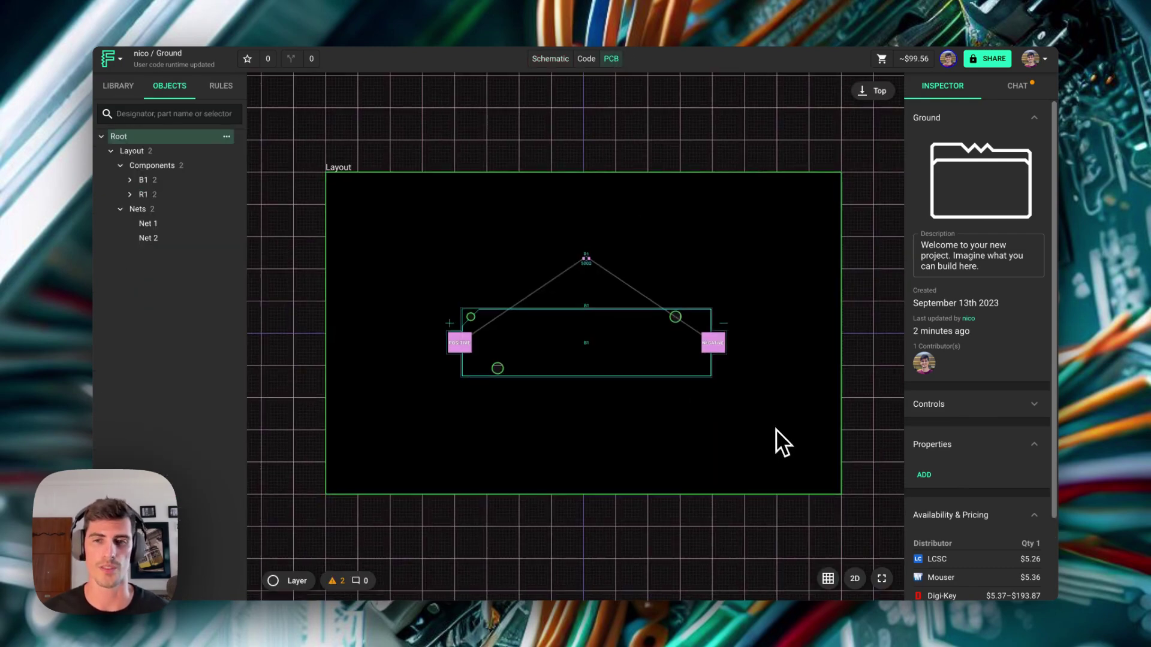
click(298, 581)
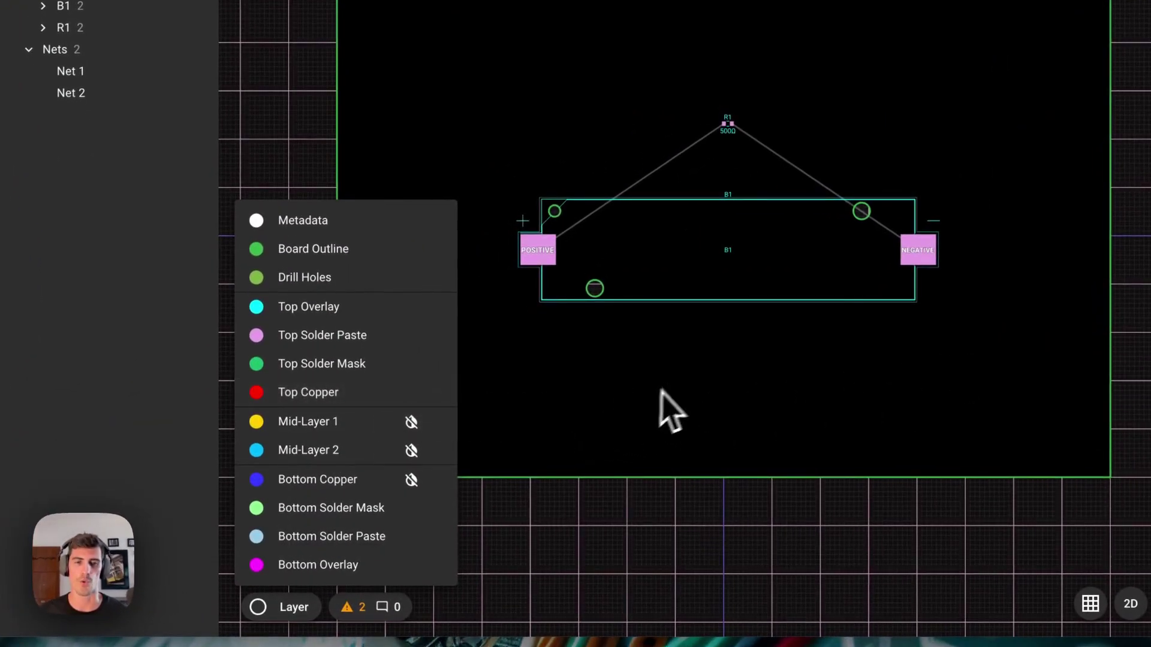
click(411, 393)
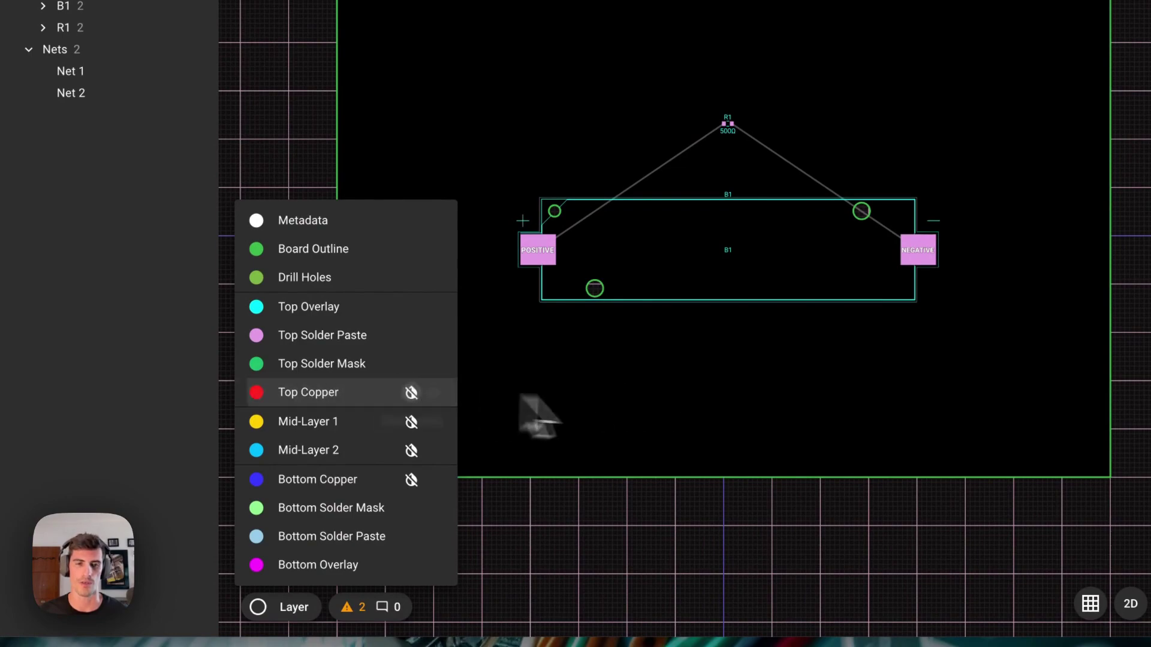
click(311, 608)
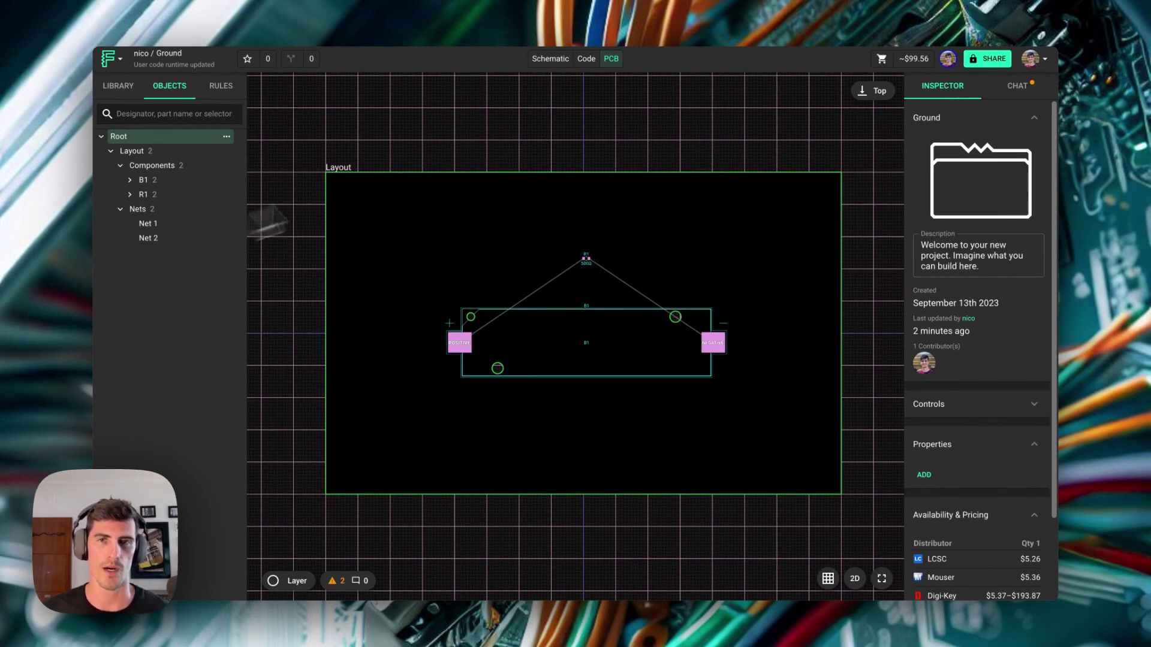
click(548, 59)
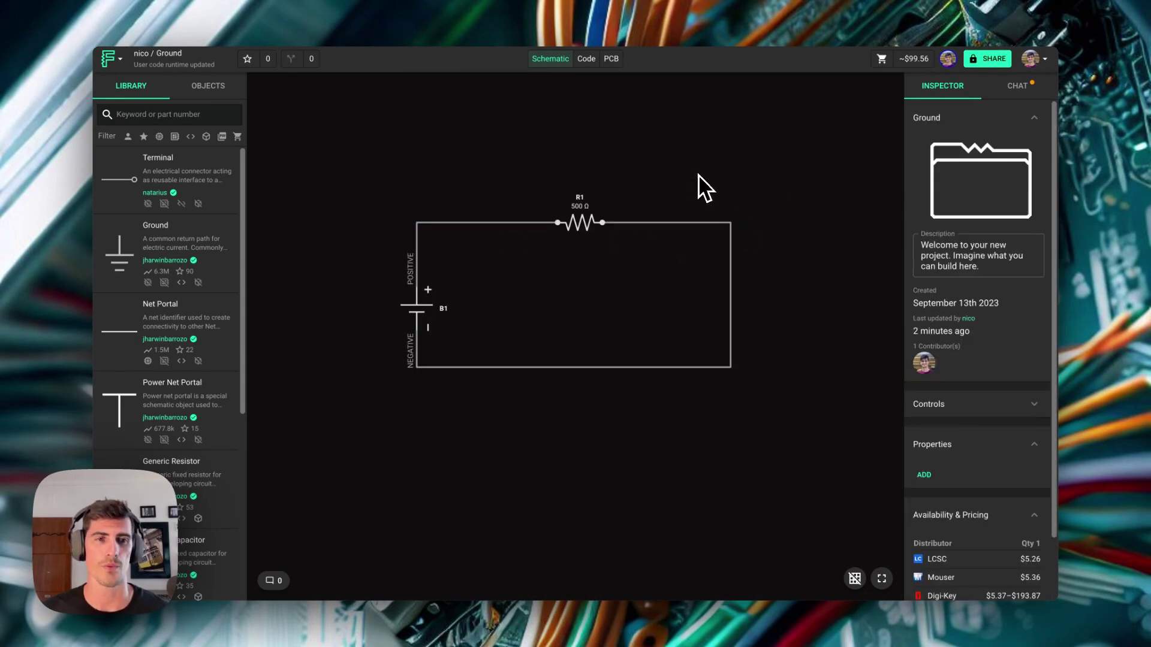
Drop a Ground symbol on the battery-negative wire to create a GND net, then view the PCB
drag(162, 228, 571, 368)
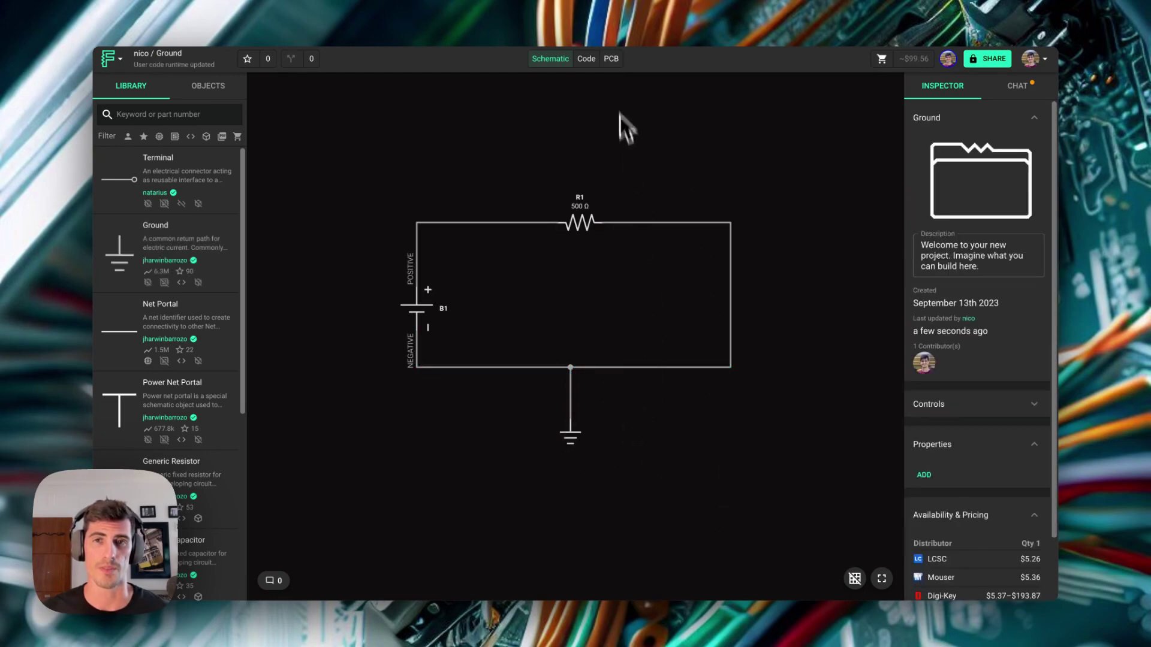
click(611, 58)
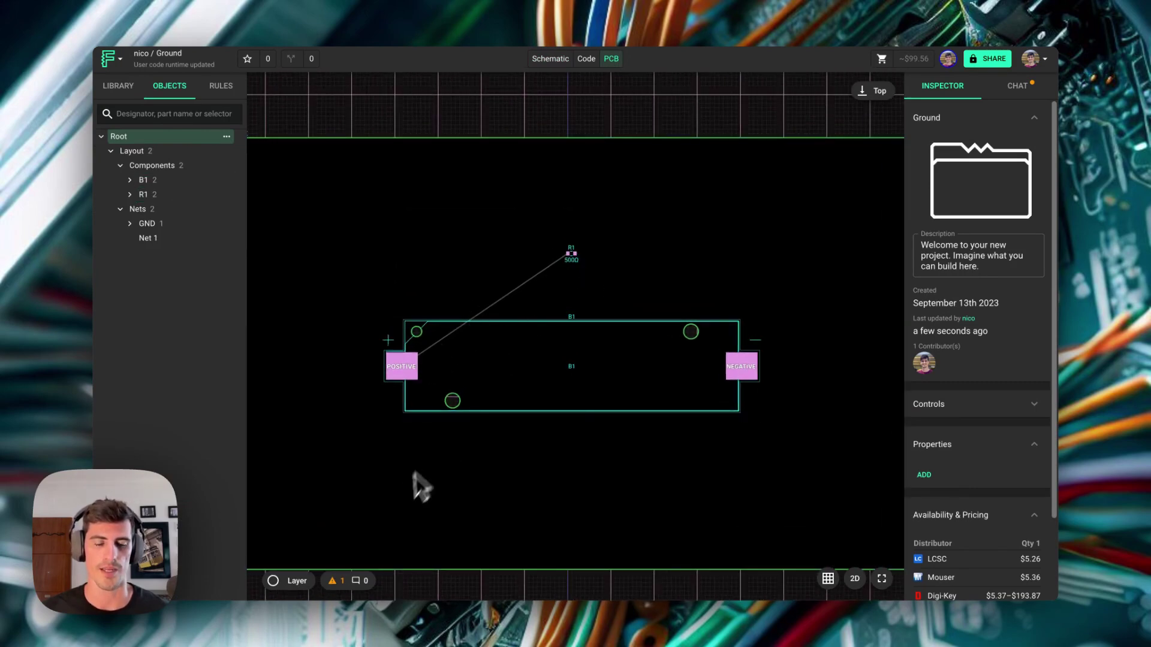
Show Top Copper fills, frame the whole board, and expand GND > Fill to list its 58 vias
click(306, 581)
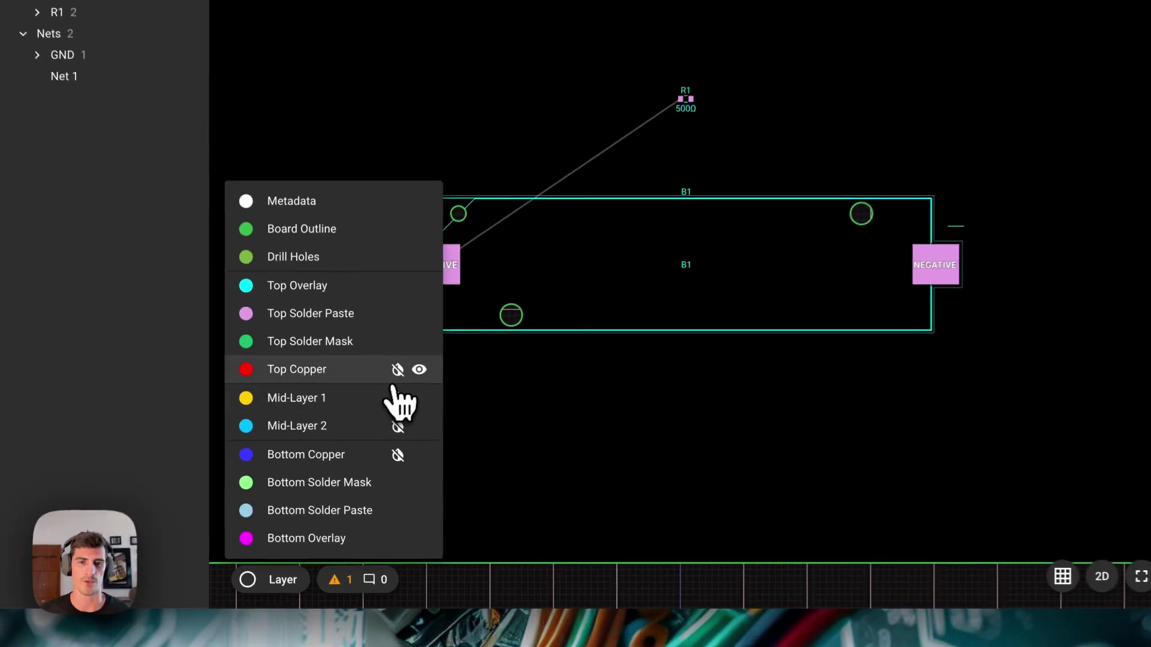
click(399, 370)
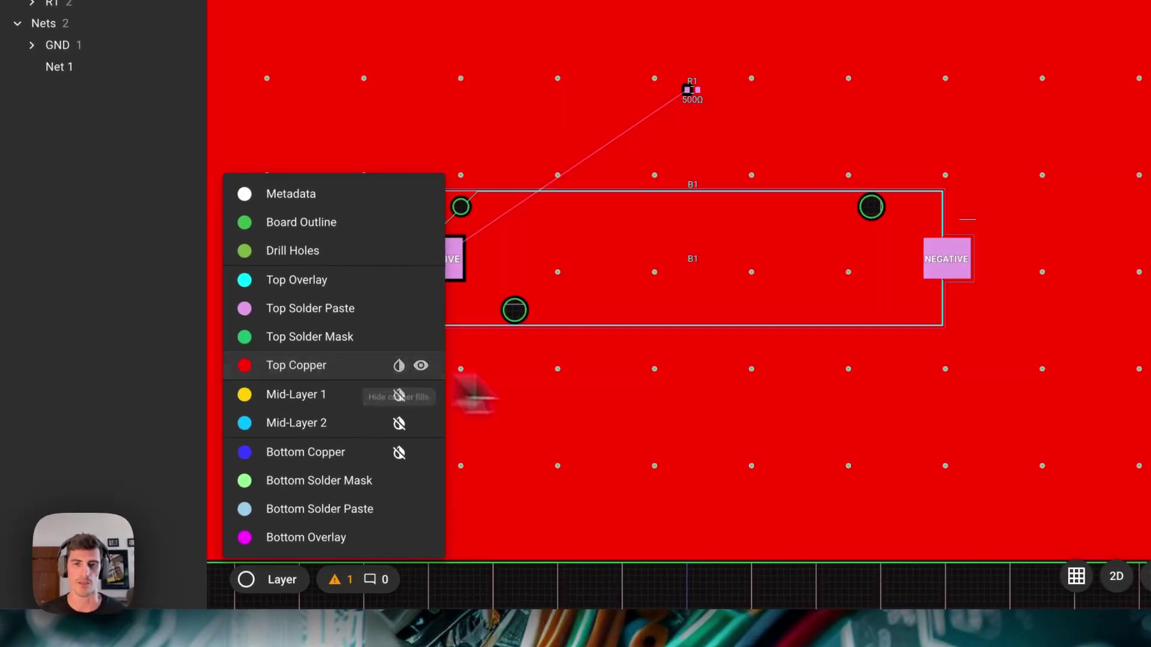
scroll(864, 416, down, 2)
drag(943, 505, 917, 444)
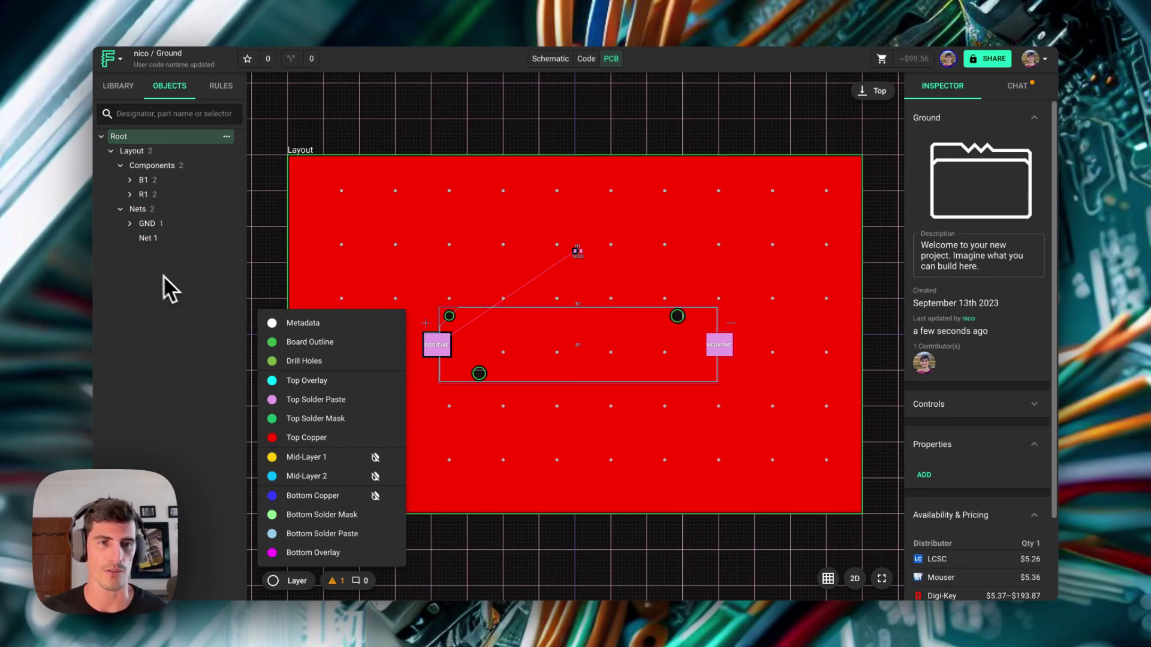
click(129, 224)
click(139, 238)
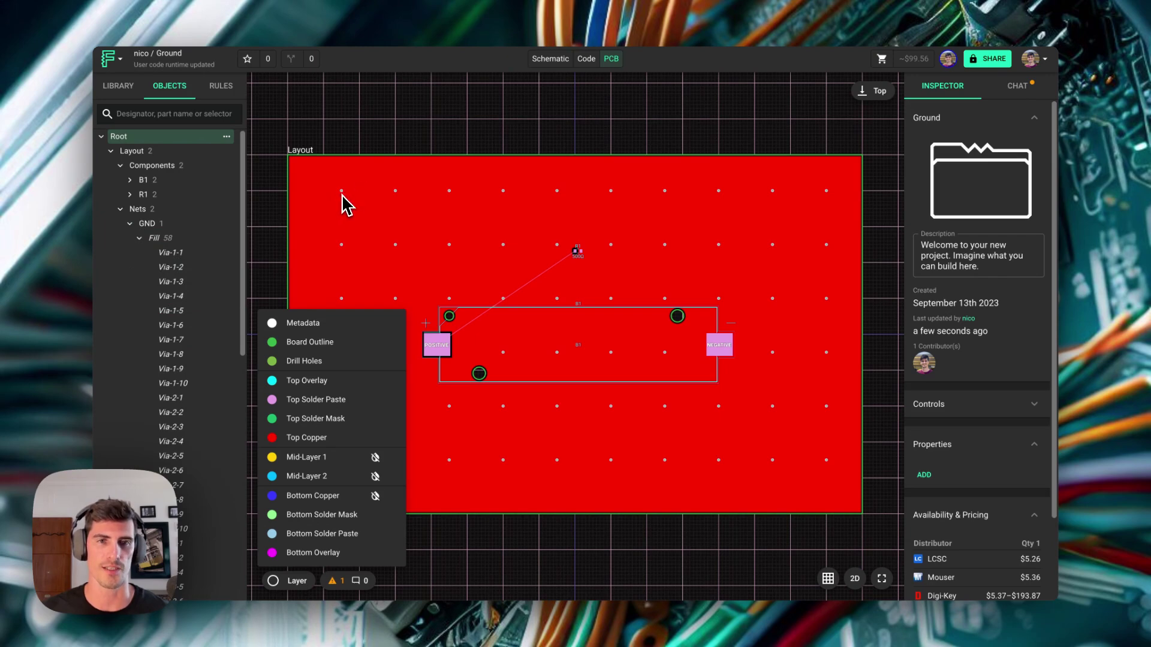
scroll(342, 198, up, 2)
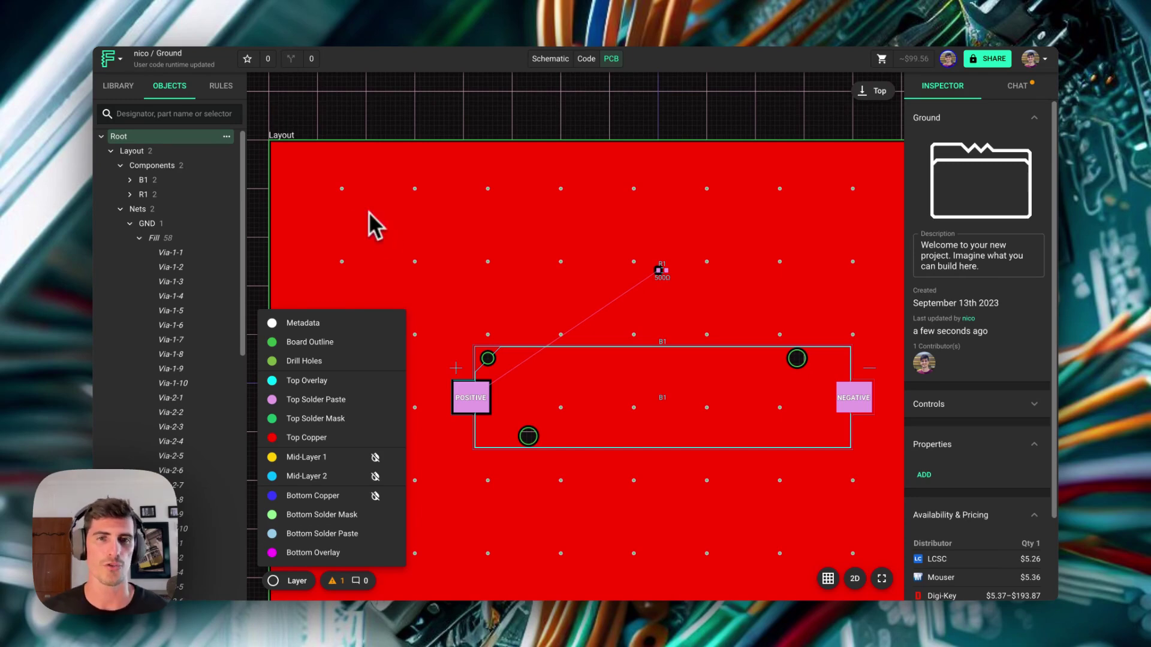
Select the GND net and add a Connected Layers object-specific rule to it
click(297, 581)
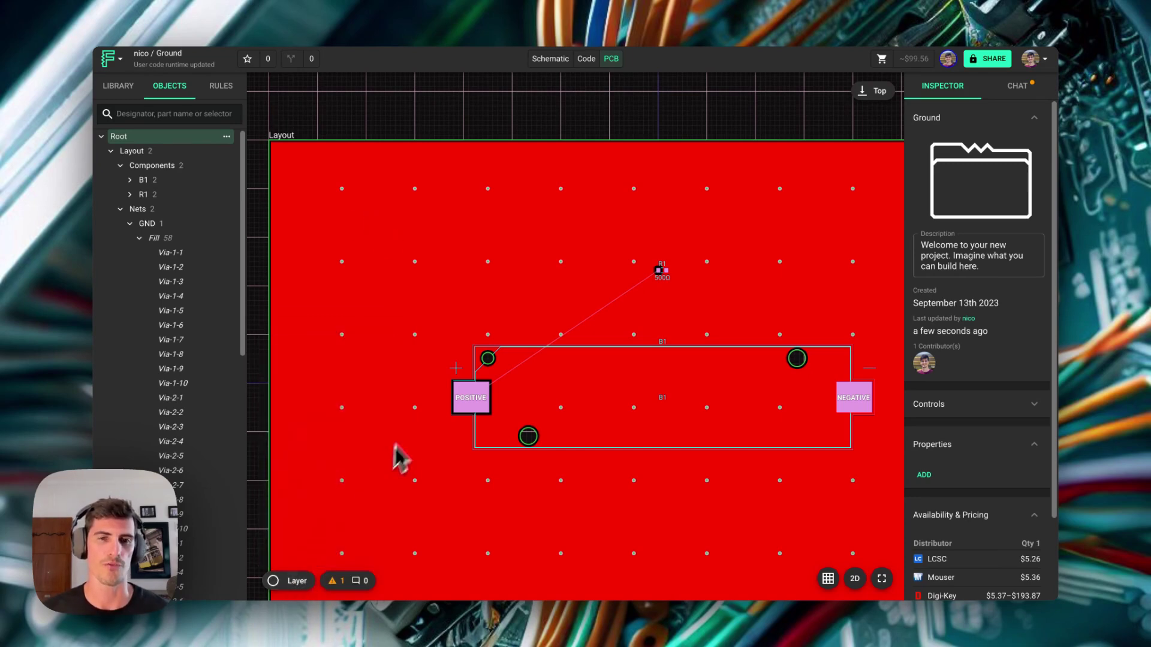
click(171, 238)
click(165, 225)
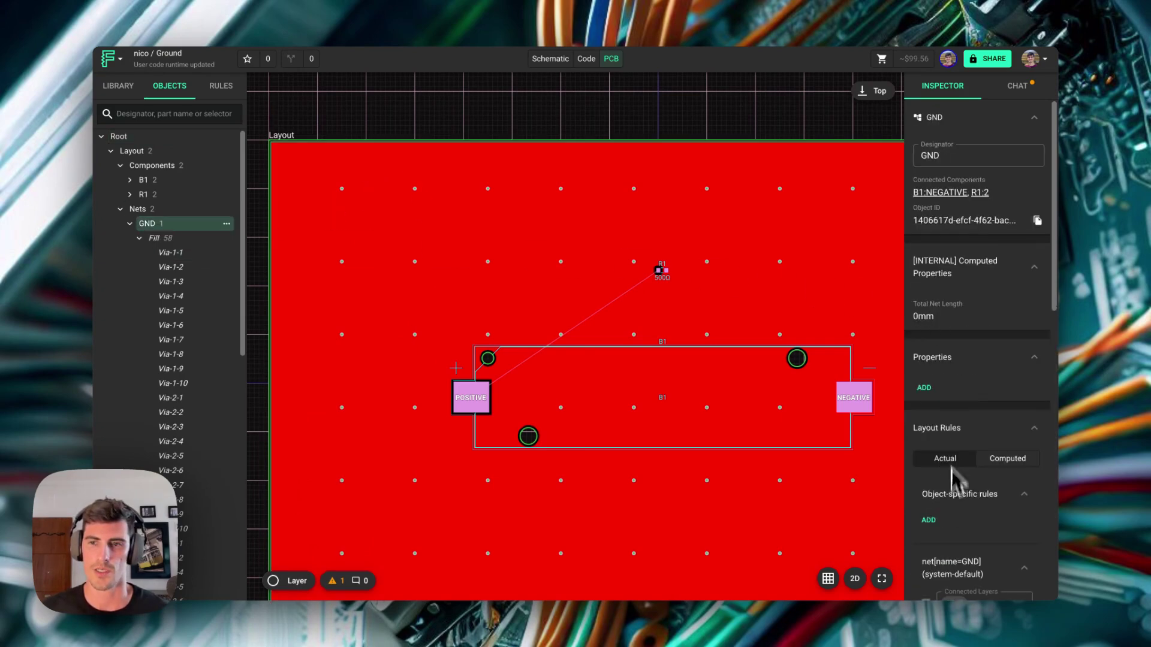
click(928, 519)
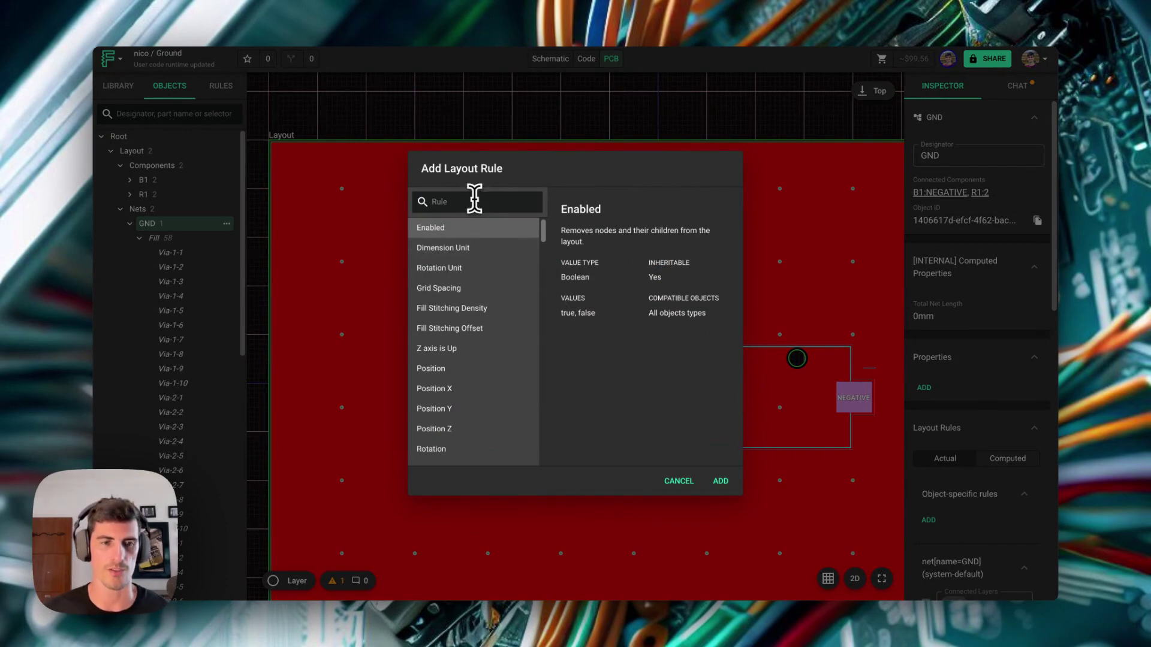
text(conne)
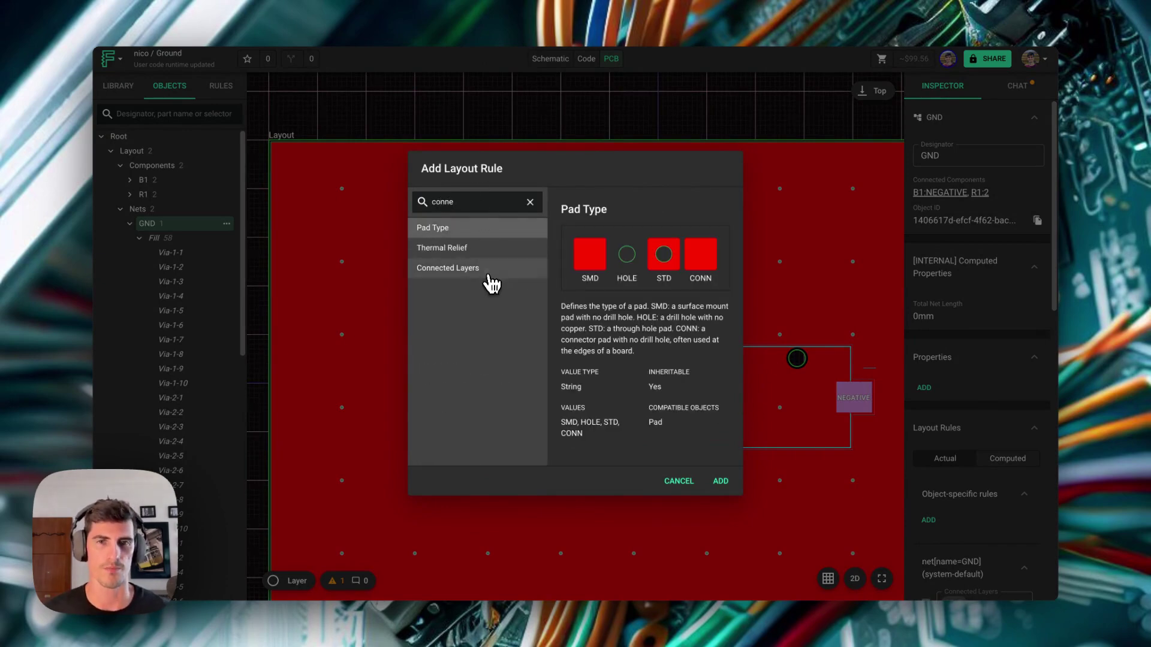
click(479, 270)
click(721, 481)
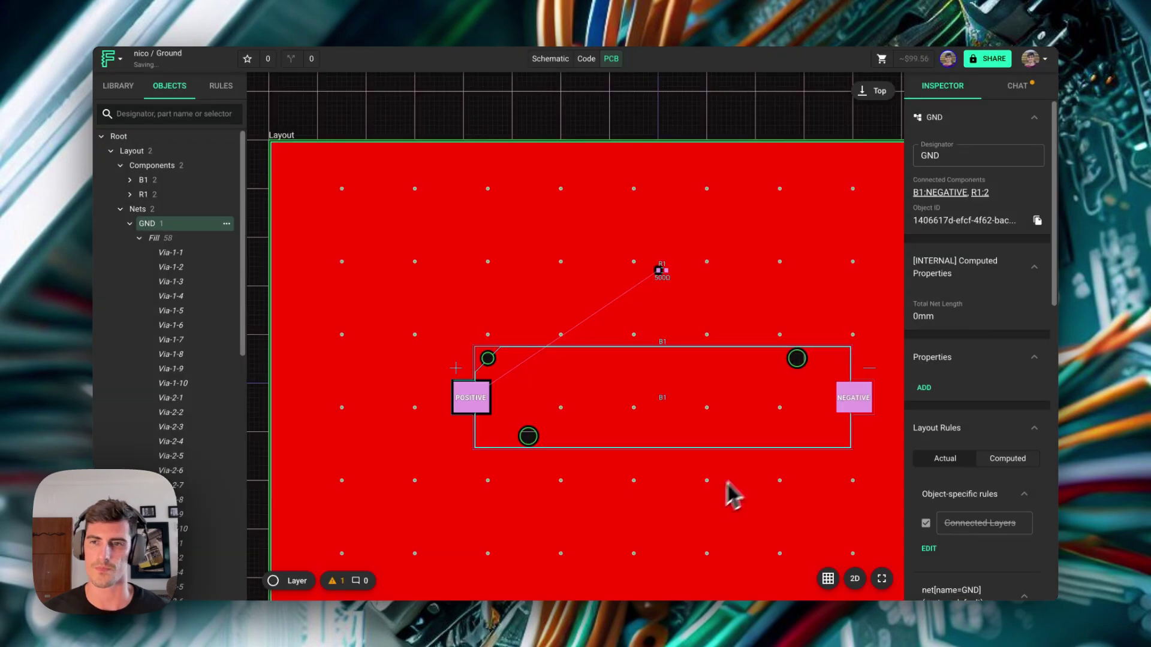
Add a Fill Stitching Density rule to GND, found by searching 'via'
click(929, 548)
click(929, 539)
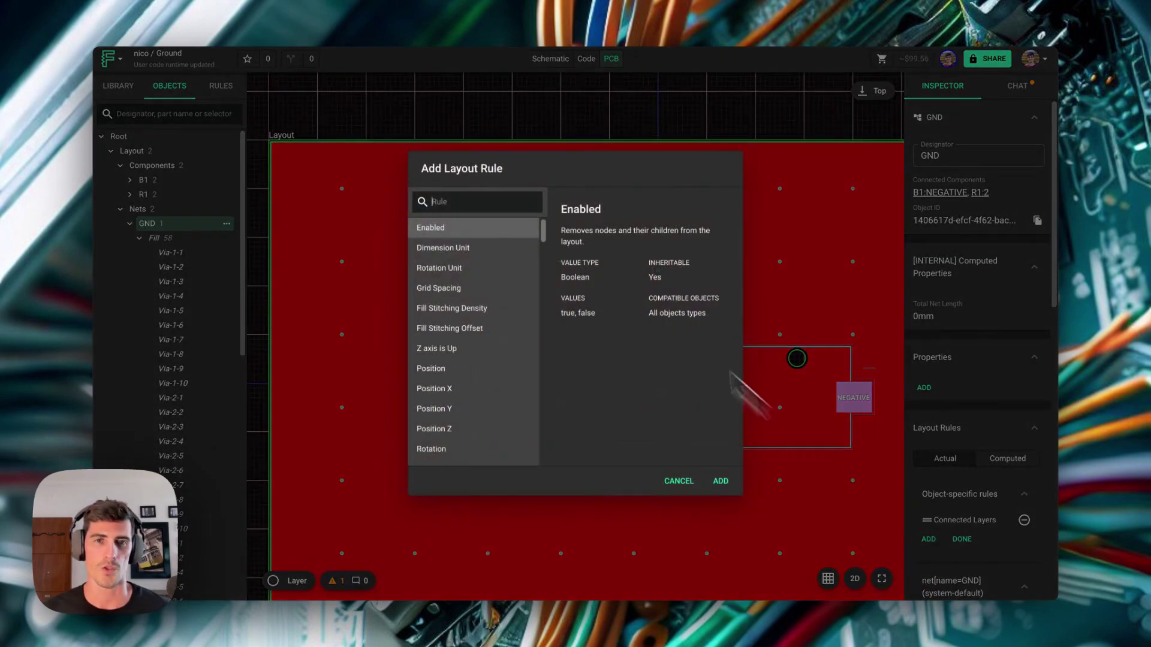
text(via)
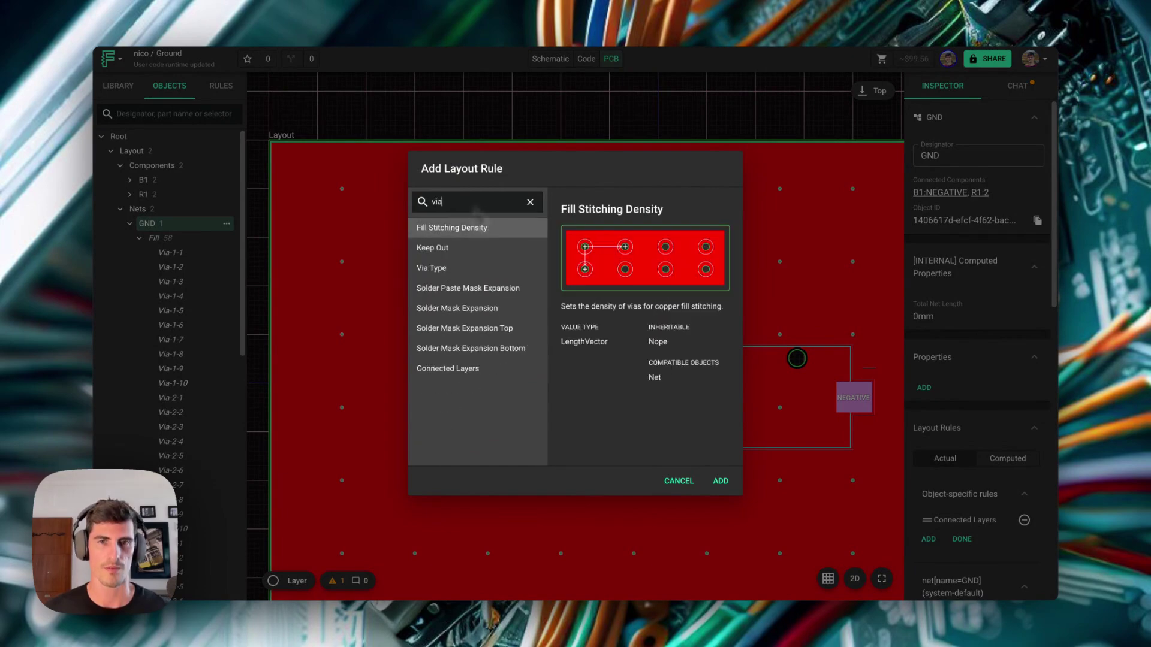
click(720, 480)
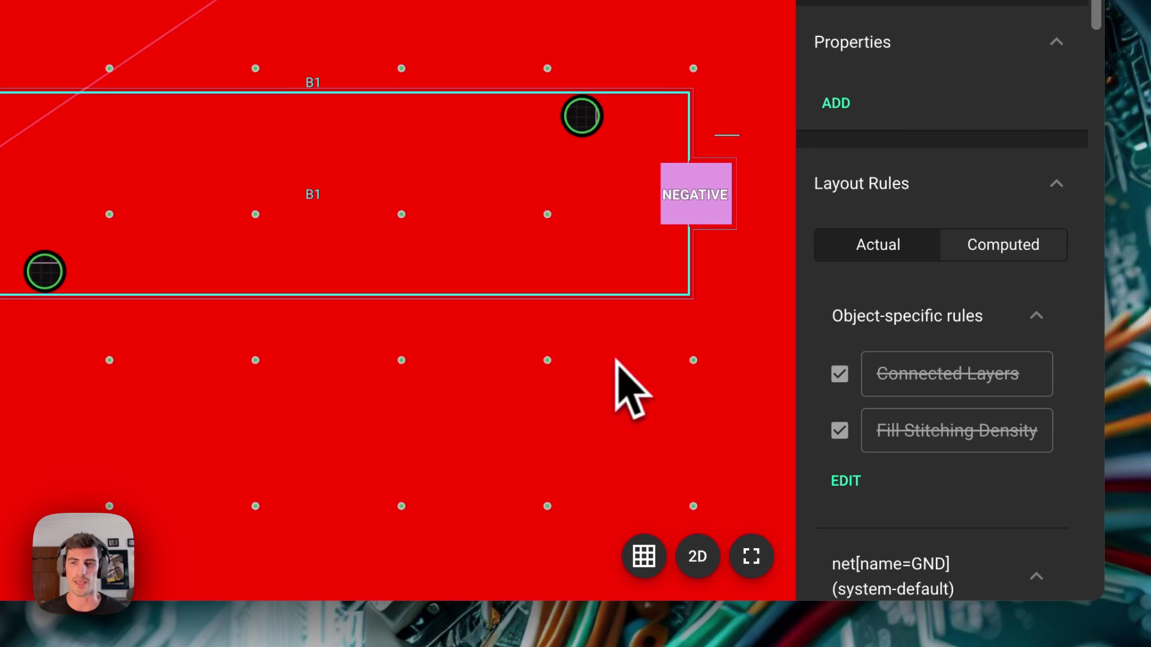
Set GND's Connected Layers to Bottom, show Bottom Copper fills, then remove Bottom again
click(963, 379)
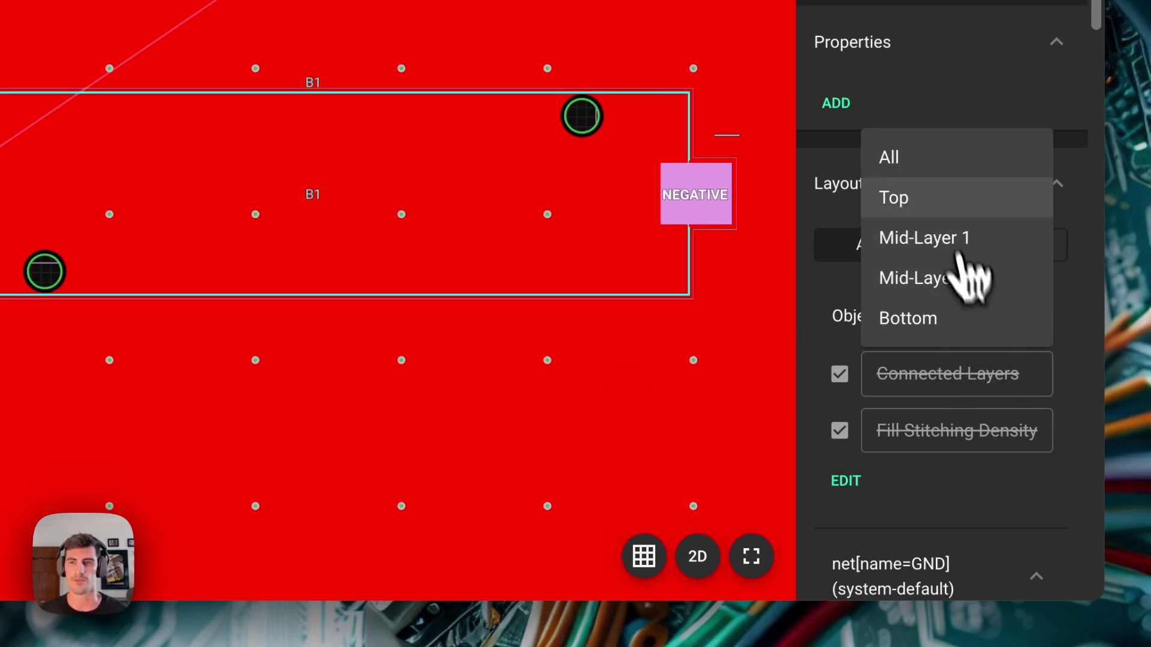
click(950, 323)
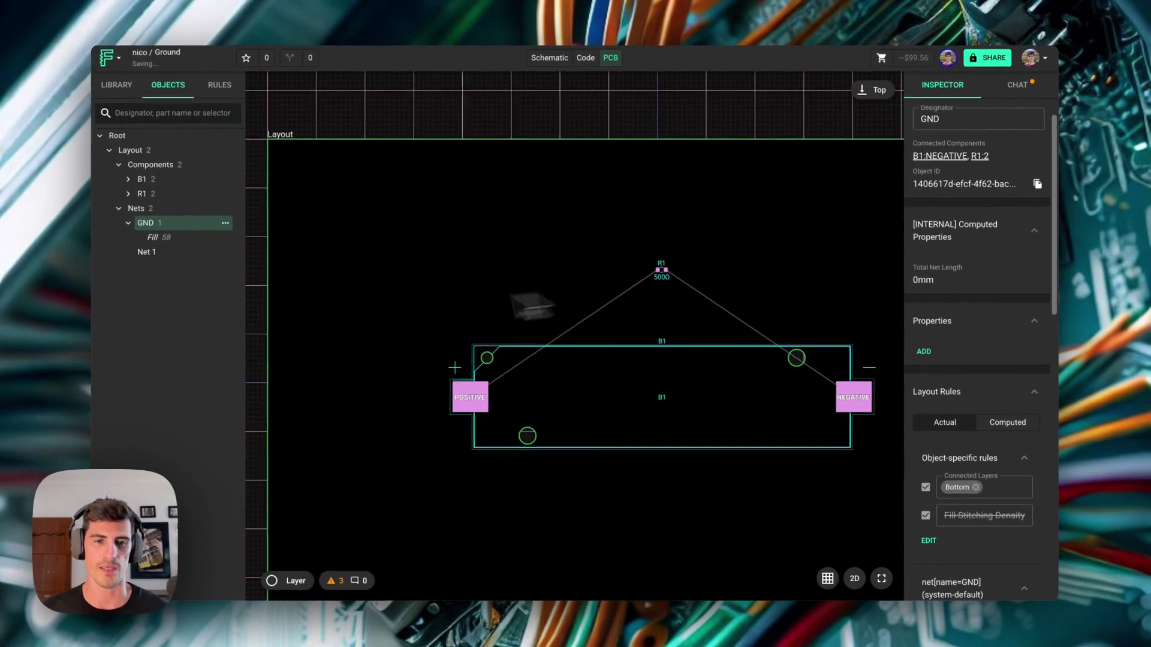
click(298, 584)
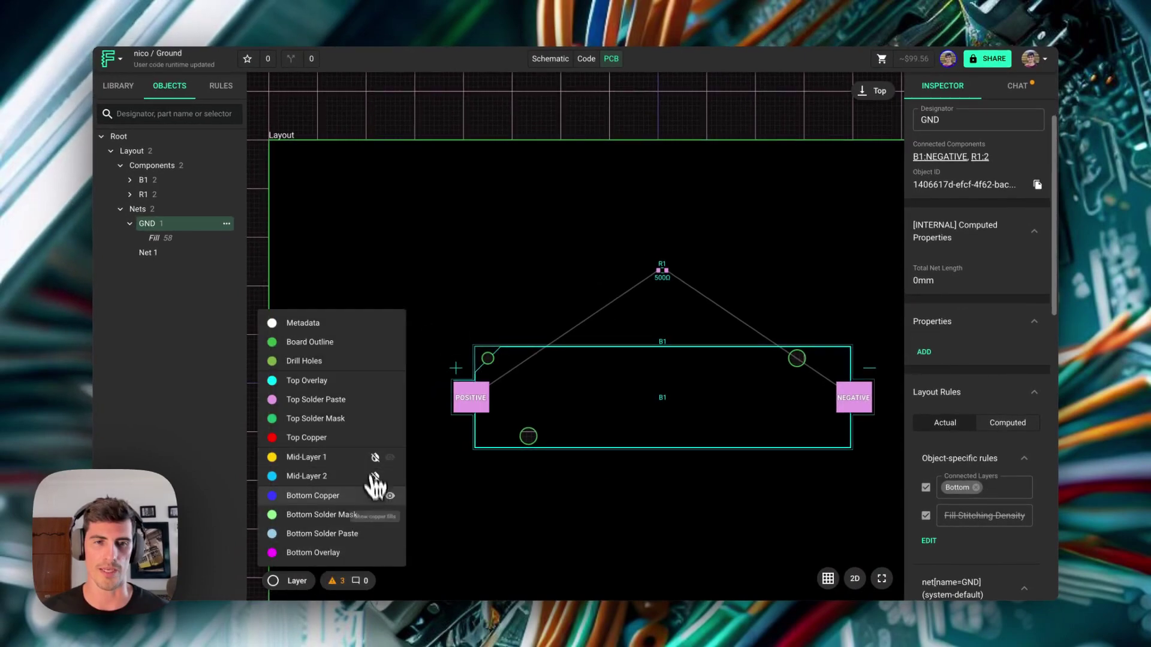
click(376, 496)
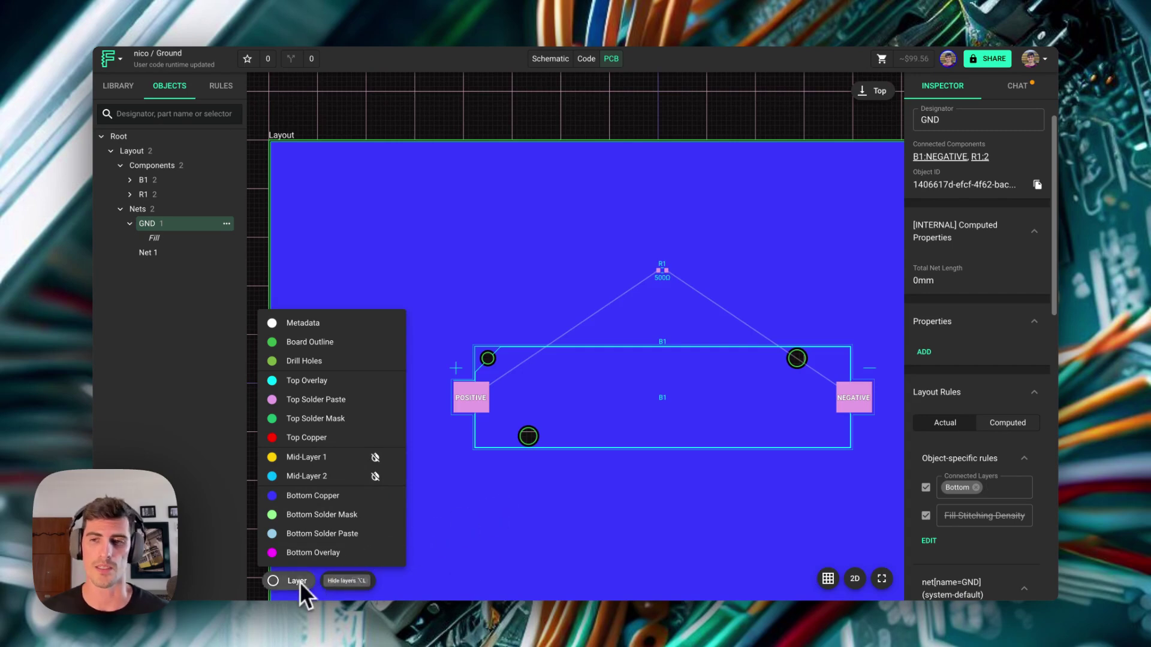
click(1019, 490)
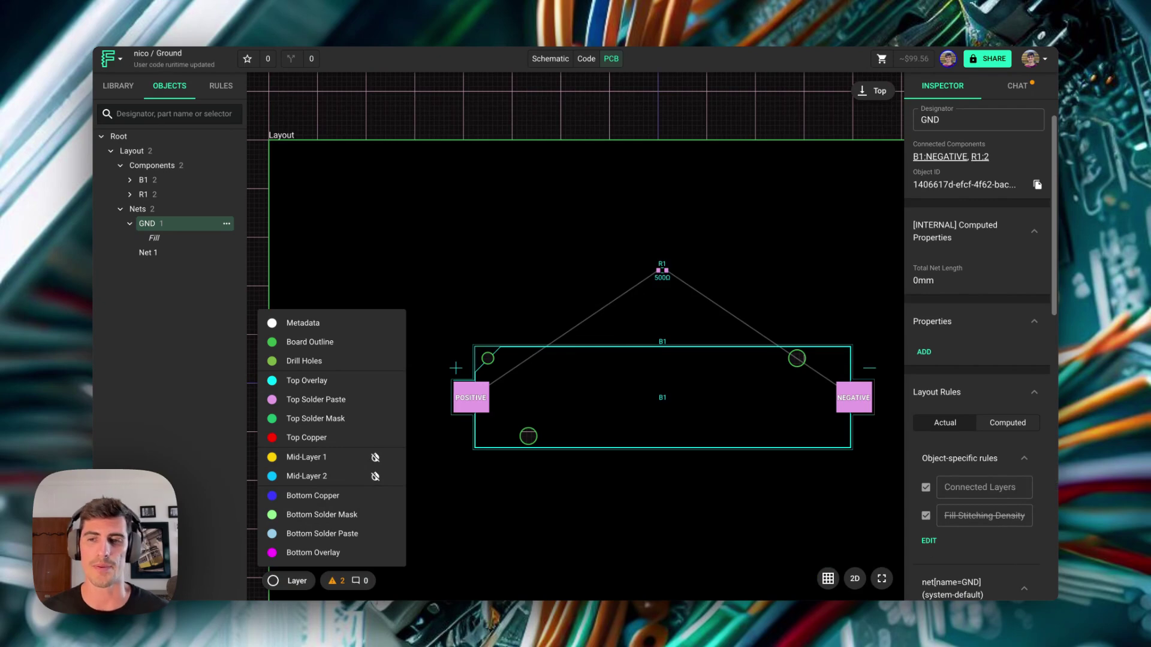
Disable the Connected Layers rule and set GND's Fill Stitching Density to 10
click(927, 488)
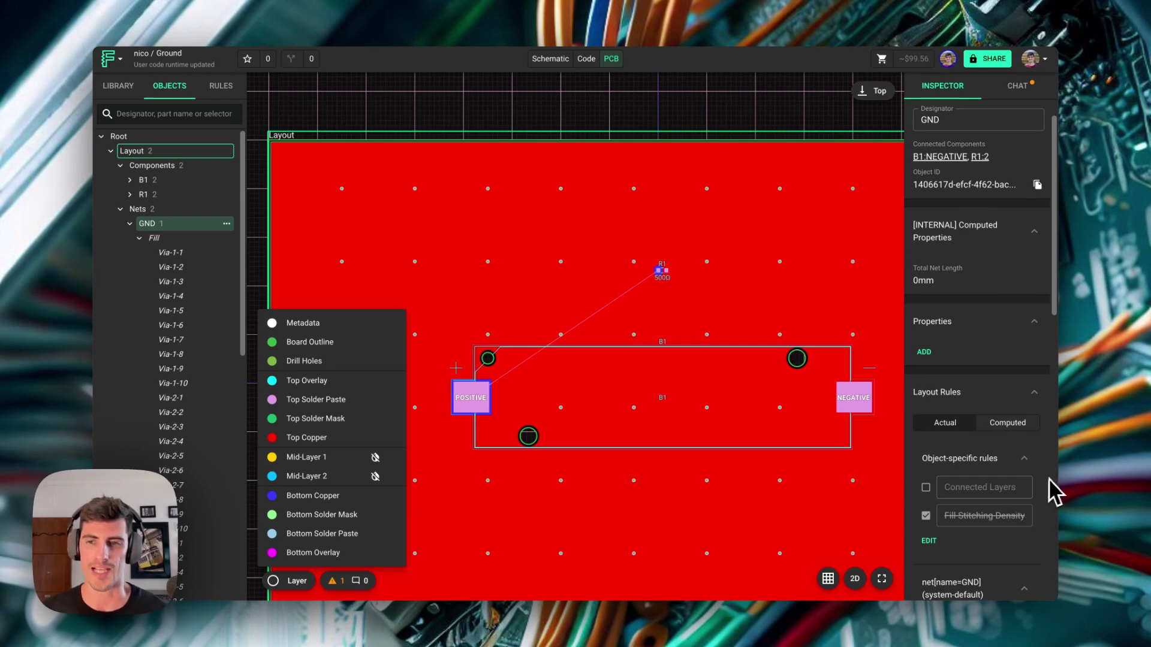
click(981, 516)
text(10)
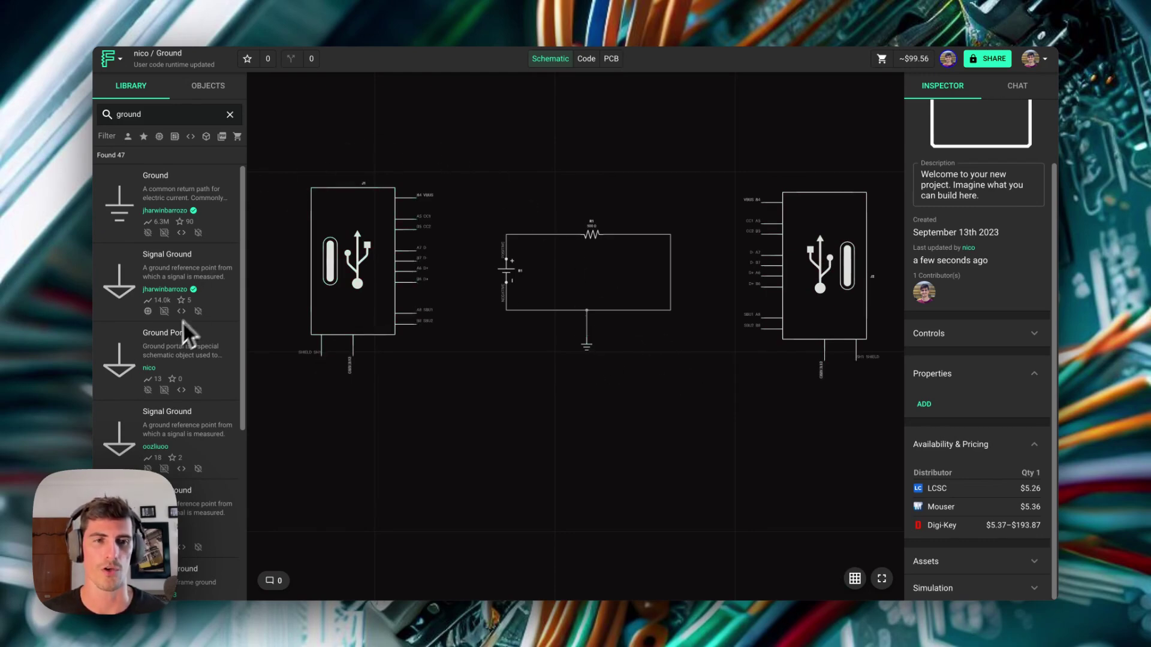
Place ground portals GND1 and GND2 below the left and right USB connectors
drag(157, 337, 828, 396)
click(429, 397)
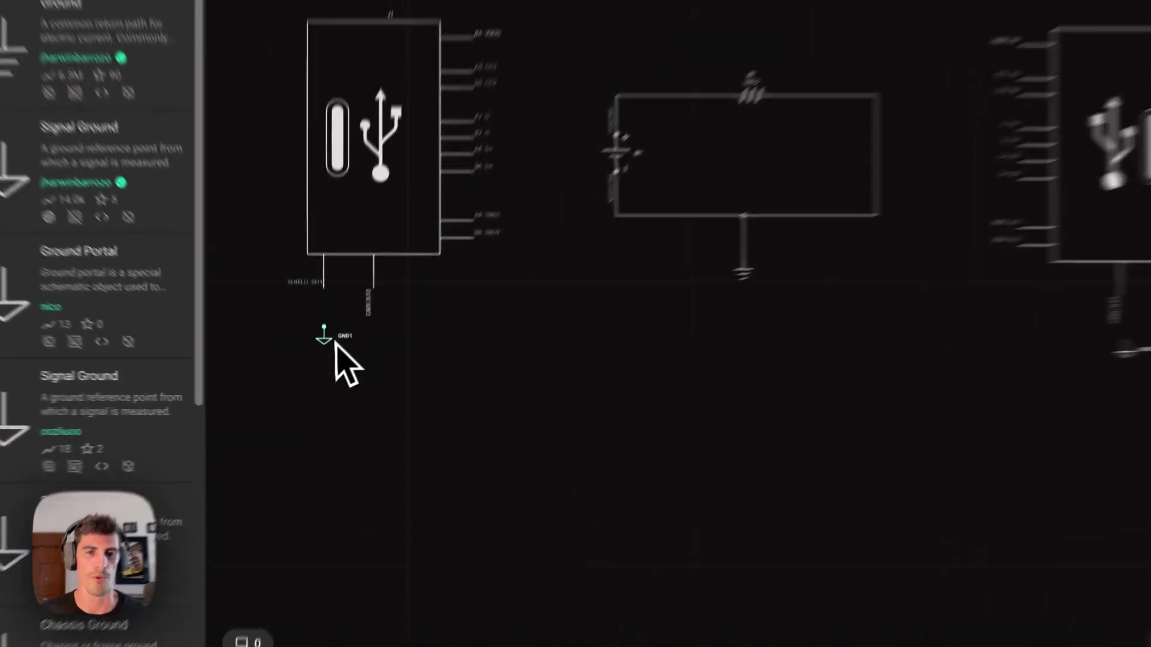
click(320, 390)
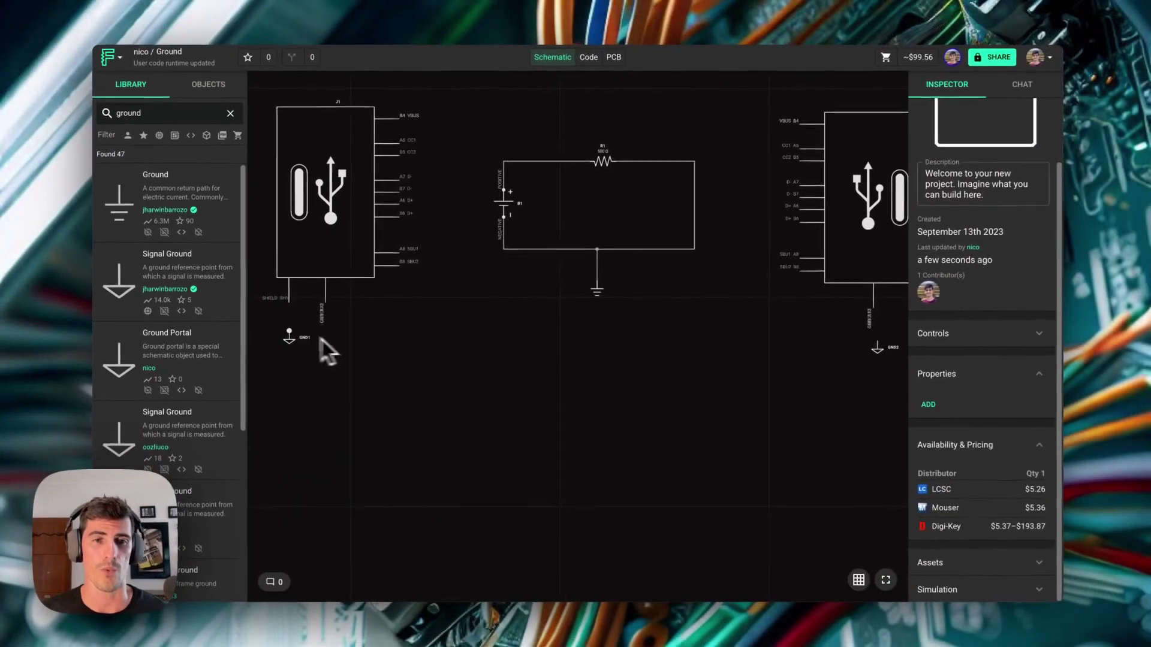
Wire GND1 to the left connector's SHIELD pin and check GND2's connection
click(297, 338)
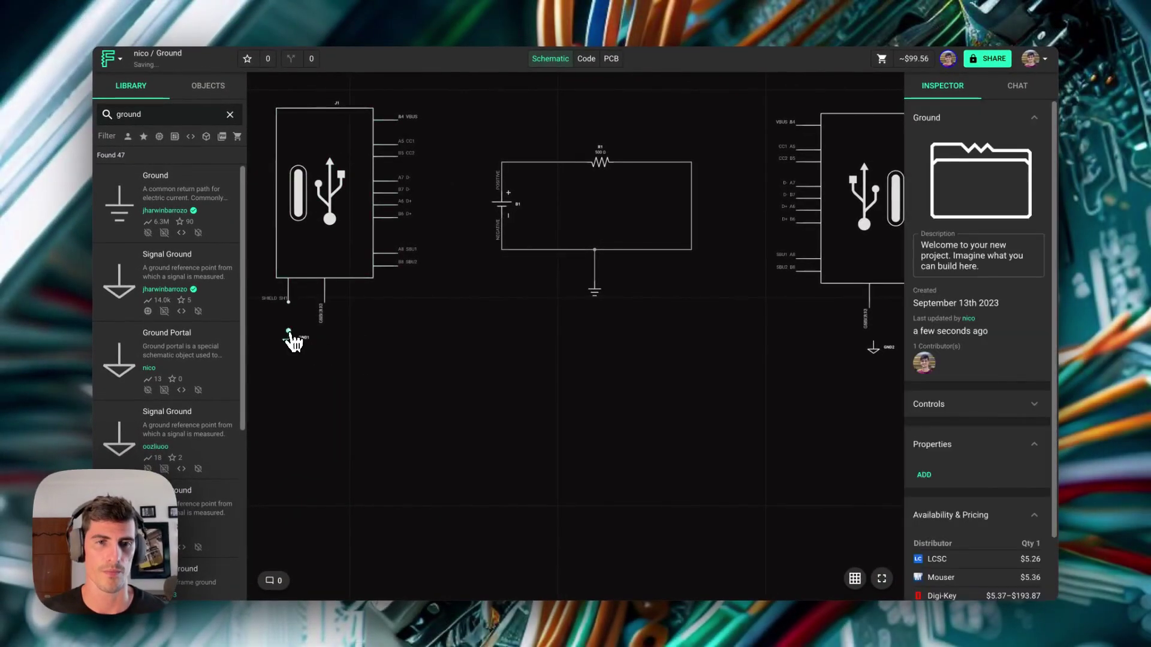
drag(289, 331, 288, 302)
click(650, 342)
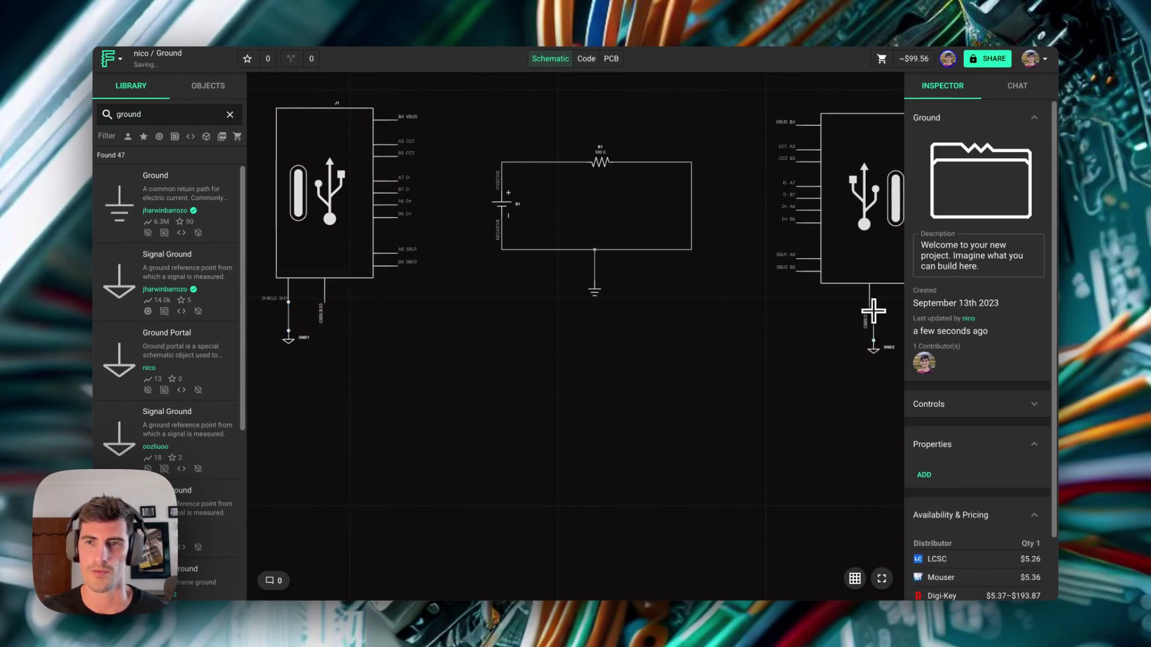
click(877, 358)
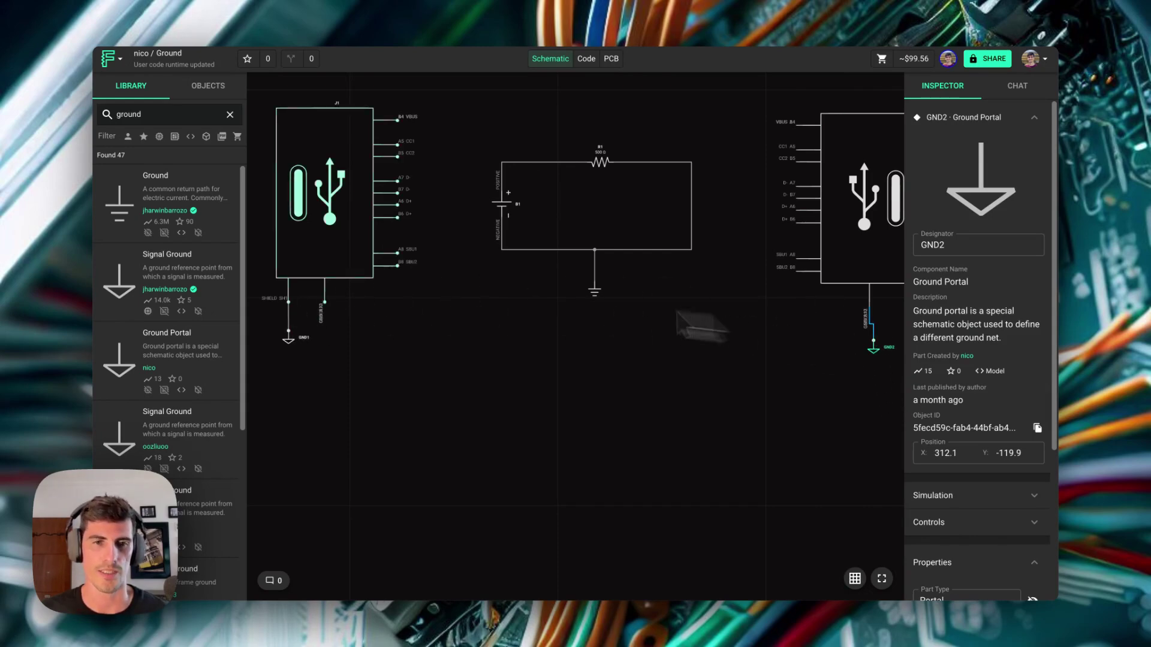
click(322, 353)
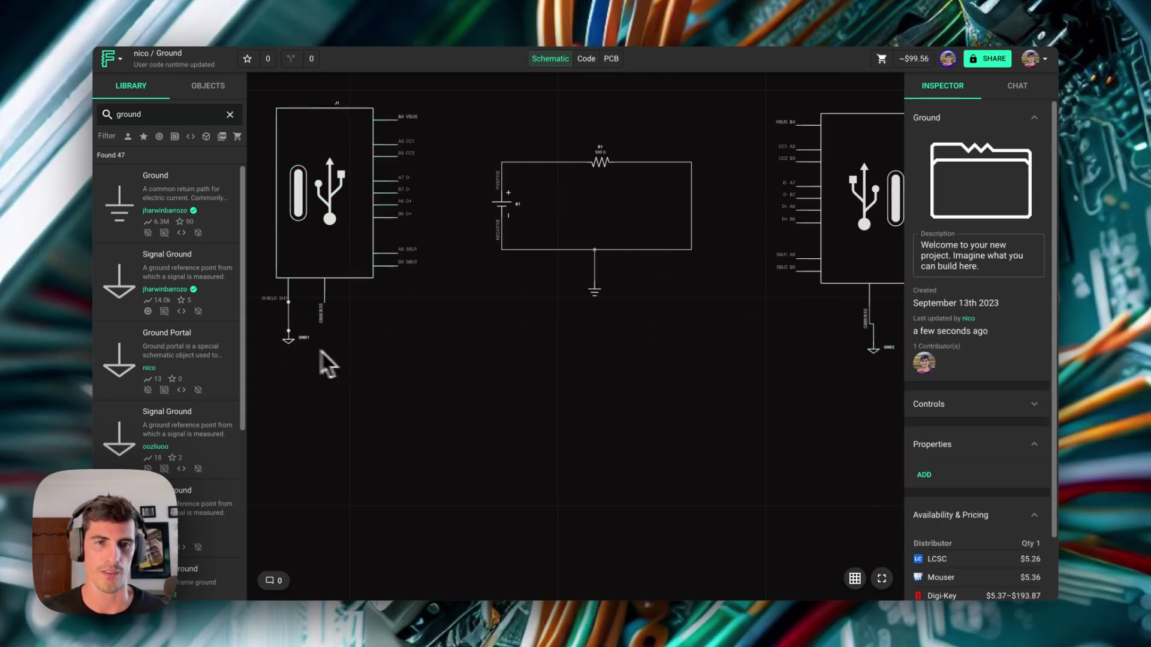
Rename the GND1 ground portal's designator to SHLD
click(290, 348)
double_click(950, 246)
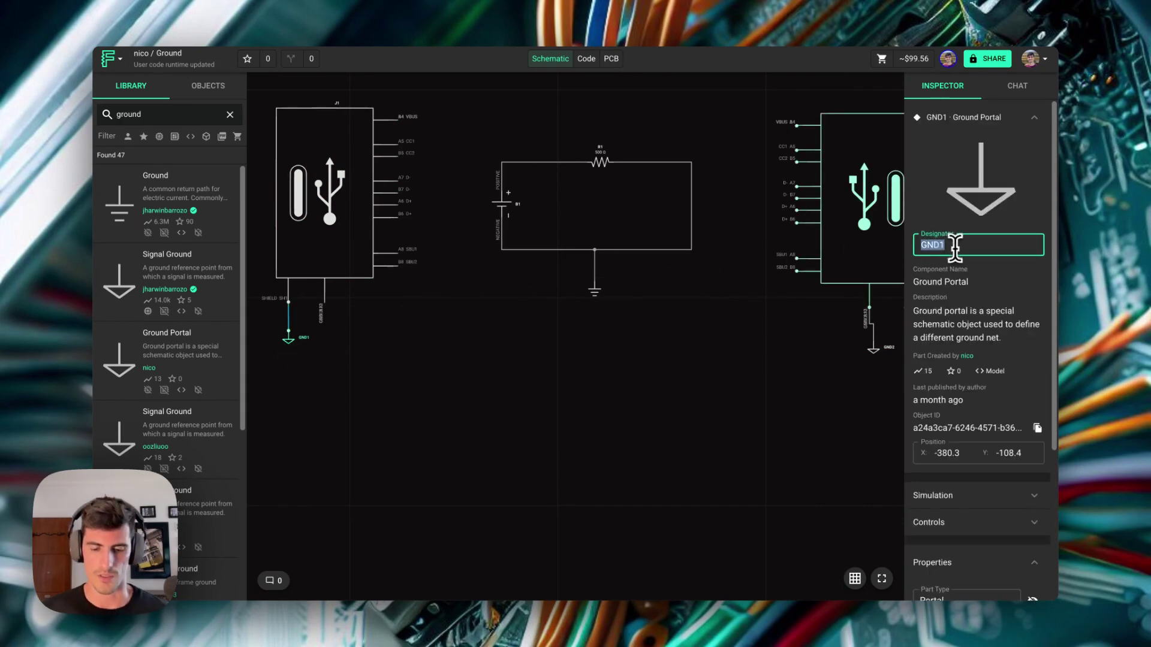
text(SHLD)
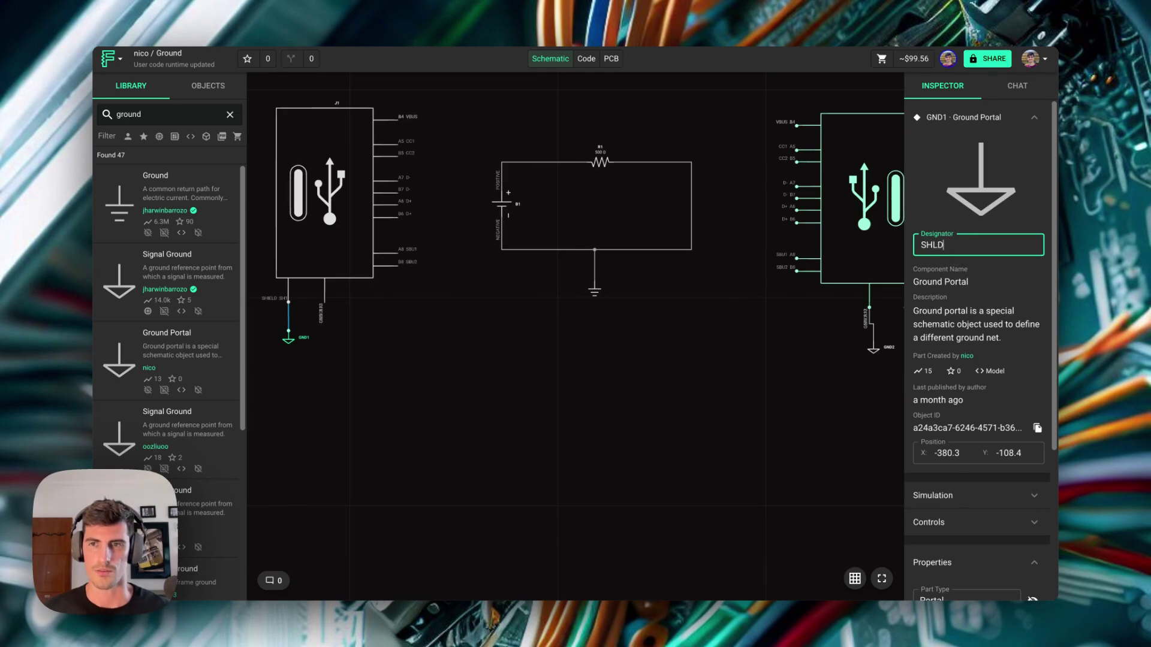
click(897, 305)
Rename the GND2 ground portal's designator to SHLD as well, fixing a typo
click(875, 350)
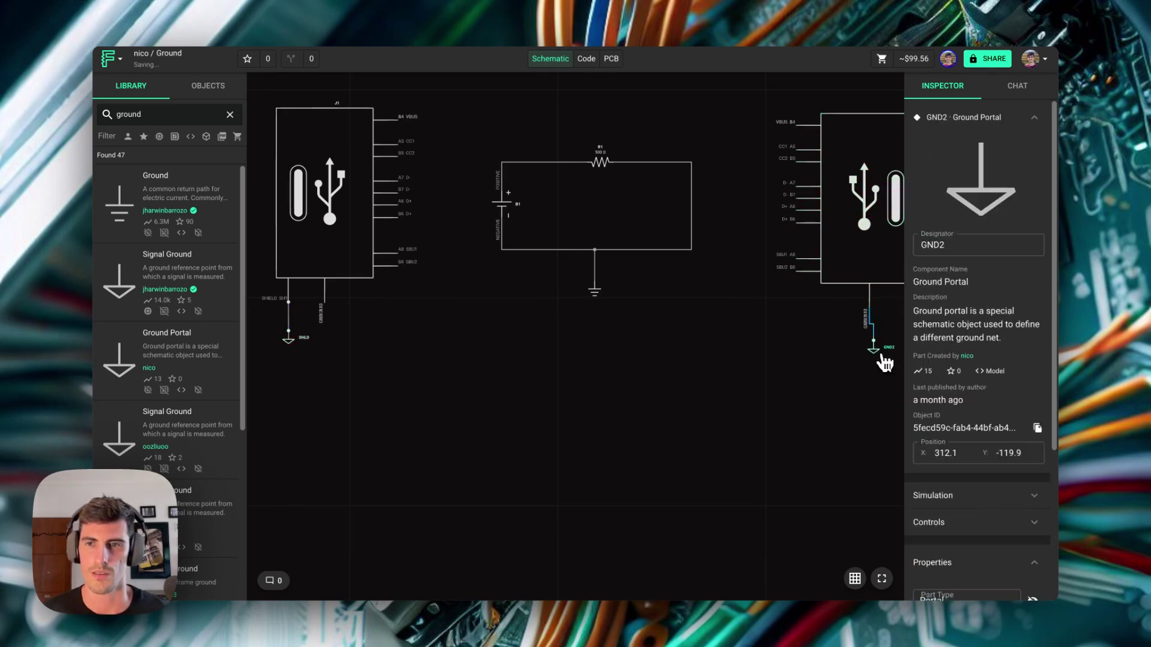
double_click(953, 235)
text(SLH)
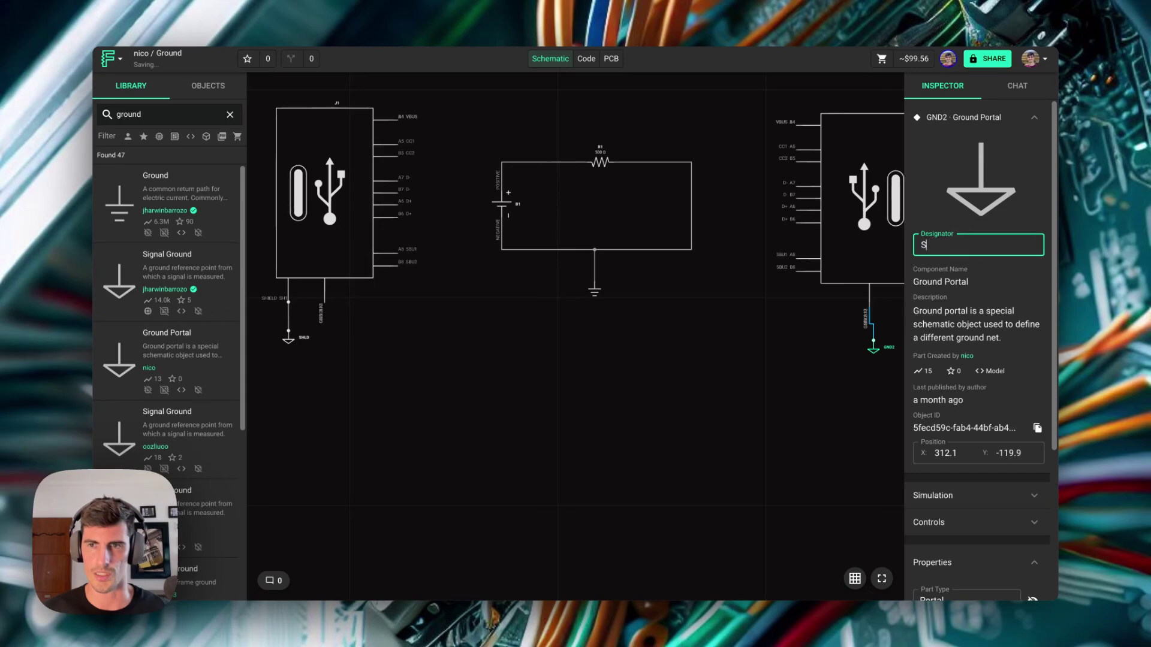
key(BackSpace)
key(BackSpace)
text(D)
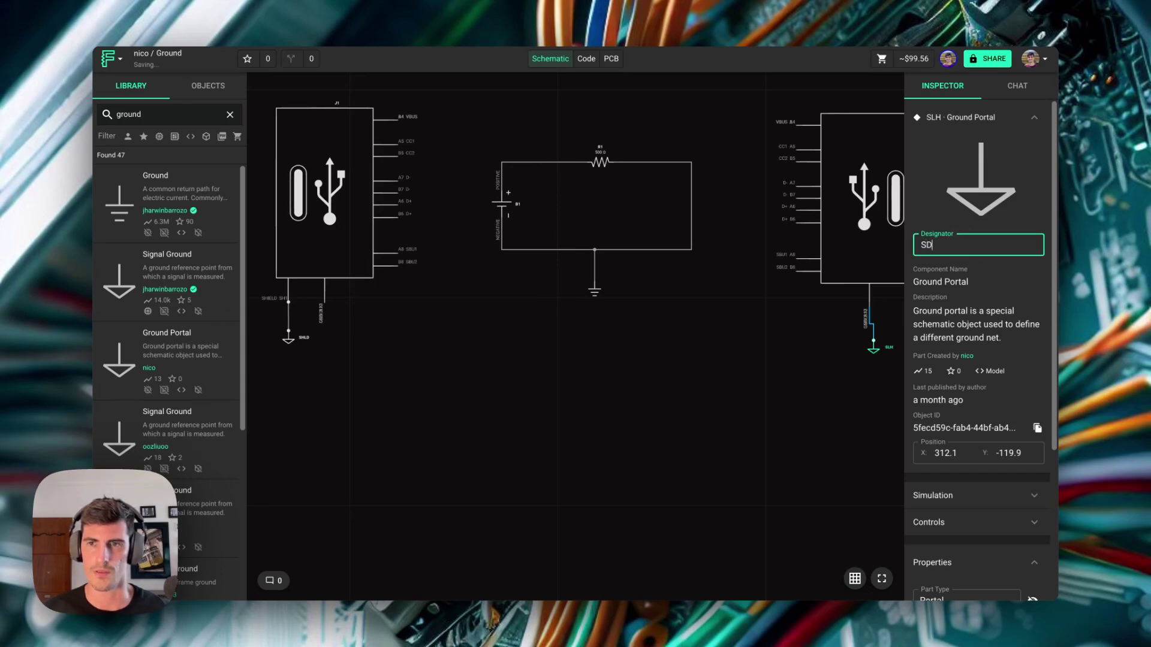
click(708, 372)
click(874, 349)
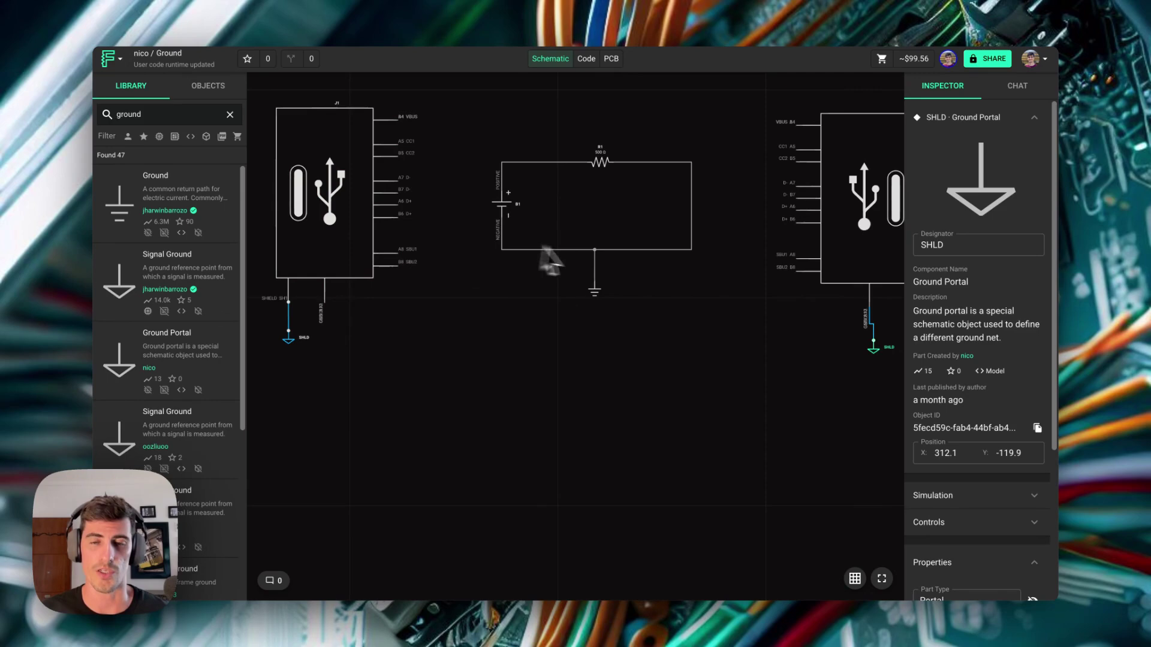
scroll(603, 267, up, 5)
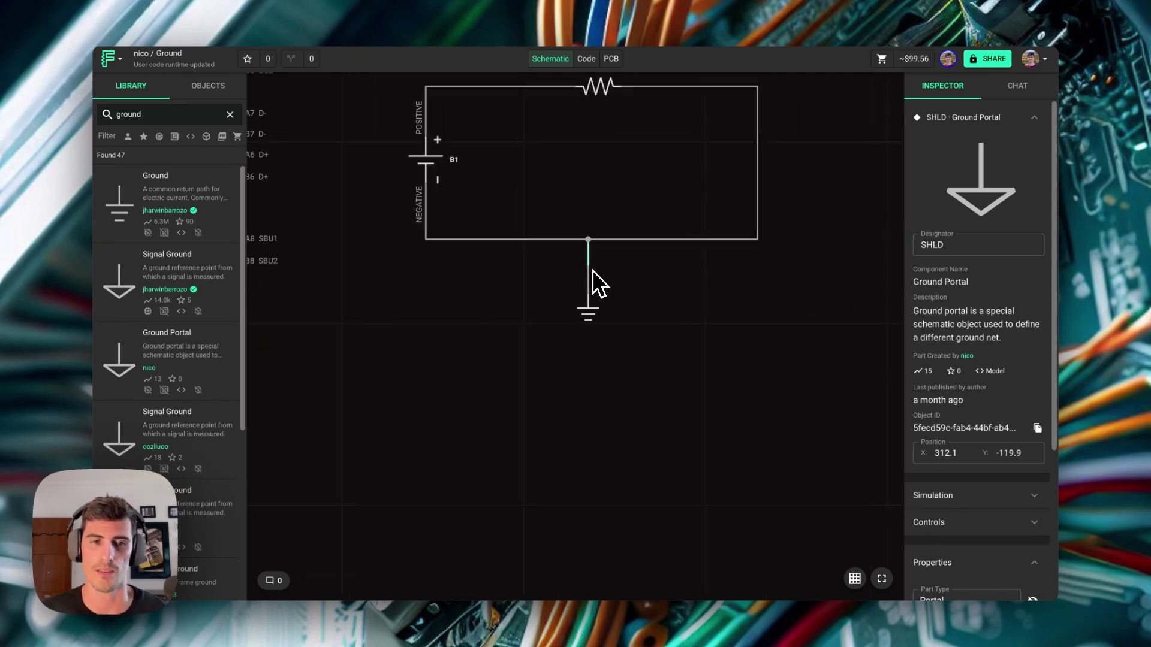
scroll(577, 282, down, 5)
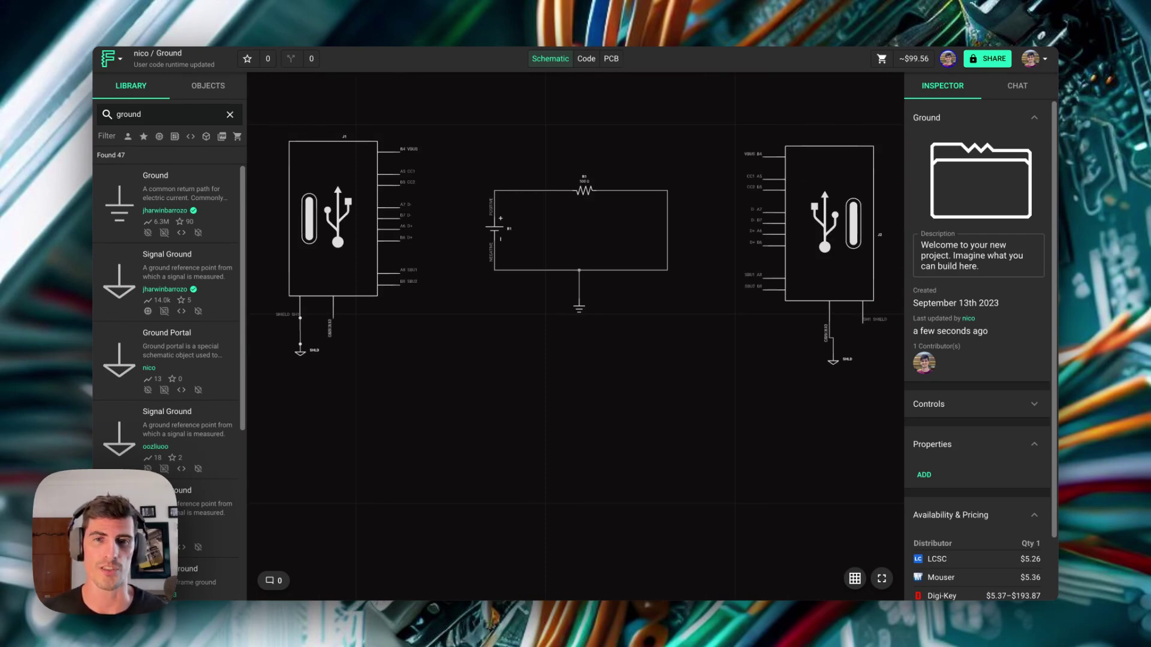
click(573, 308)
click(821, 376)
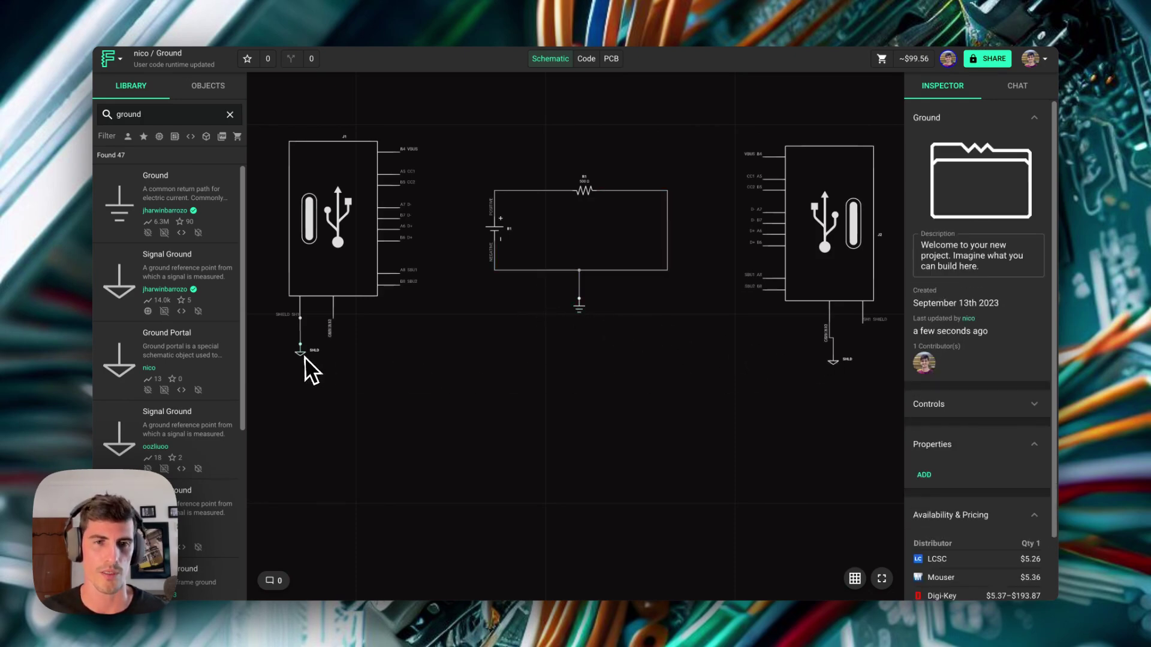
click(579, 309)
scroll(984, 322, down, 1)
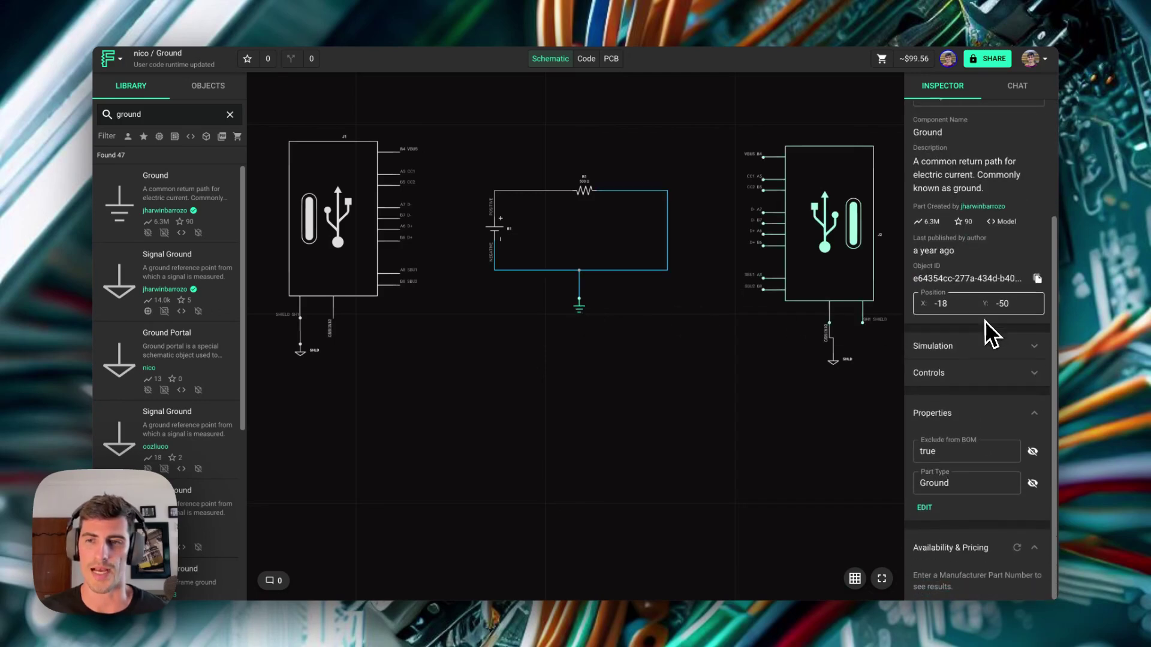
scroll(984, 322, up, 1)
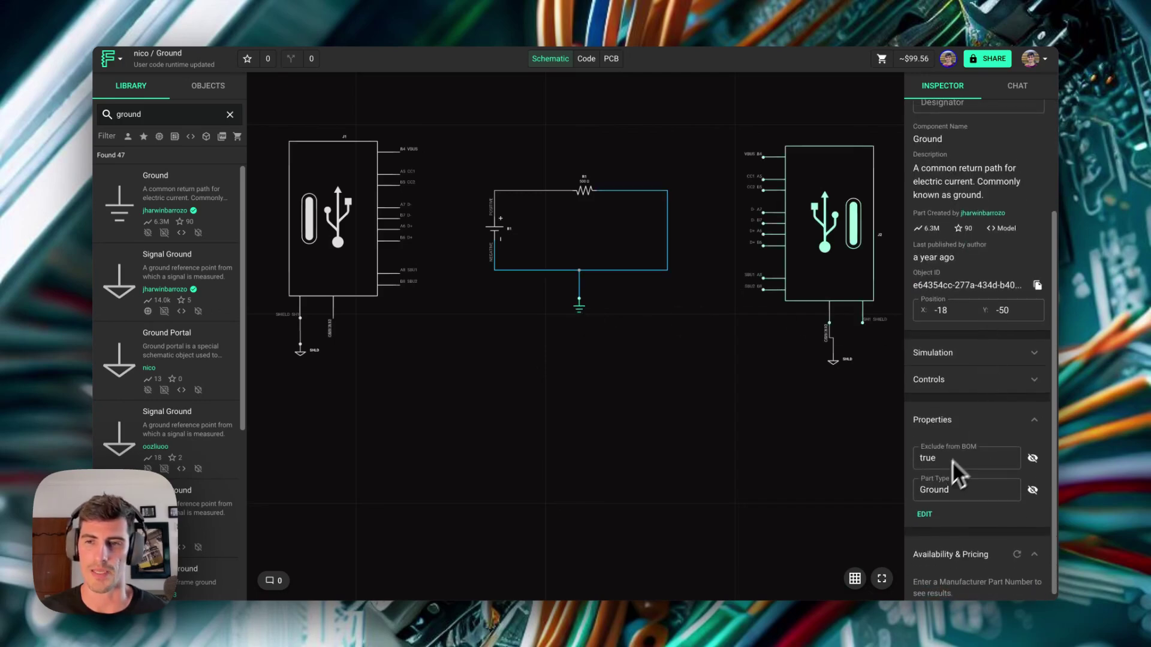
click(745, 433)
click(834, 361)
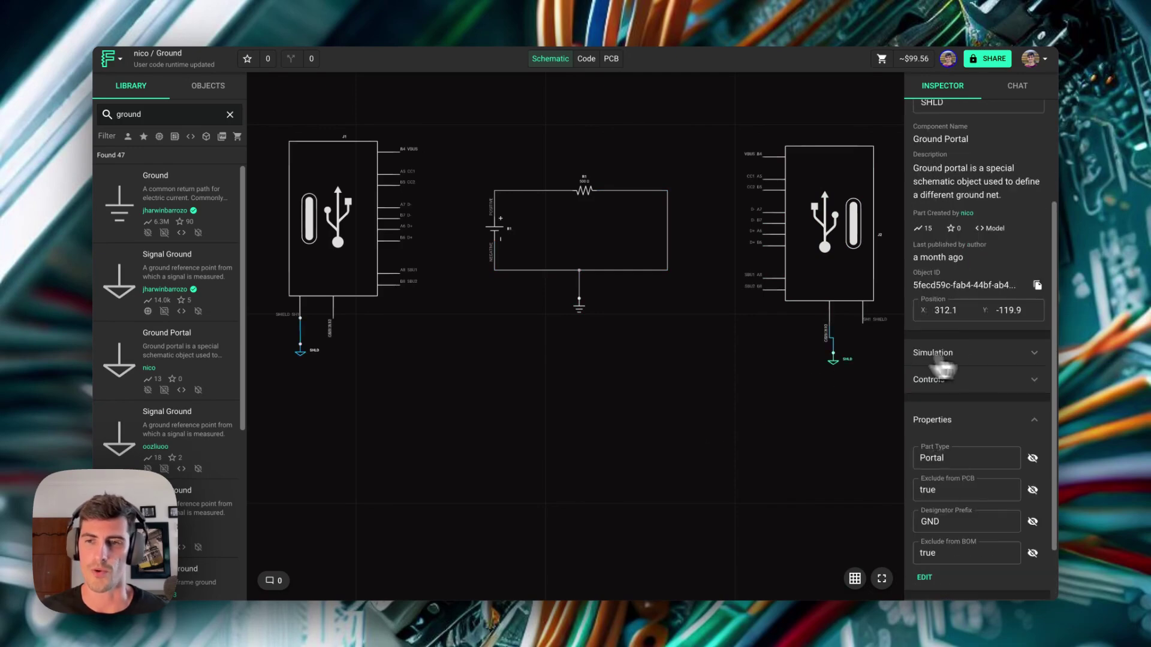
scroll(944, 369, down, 1)
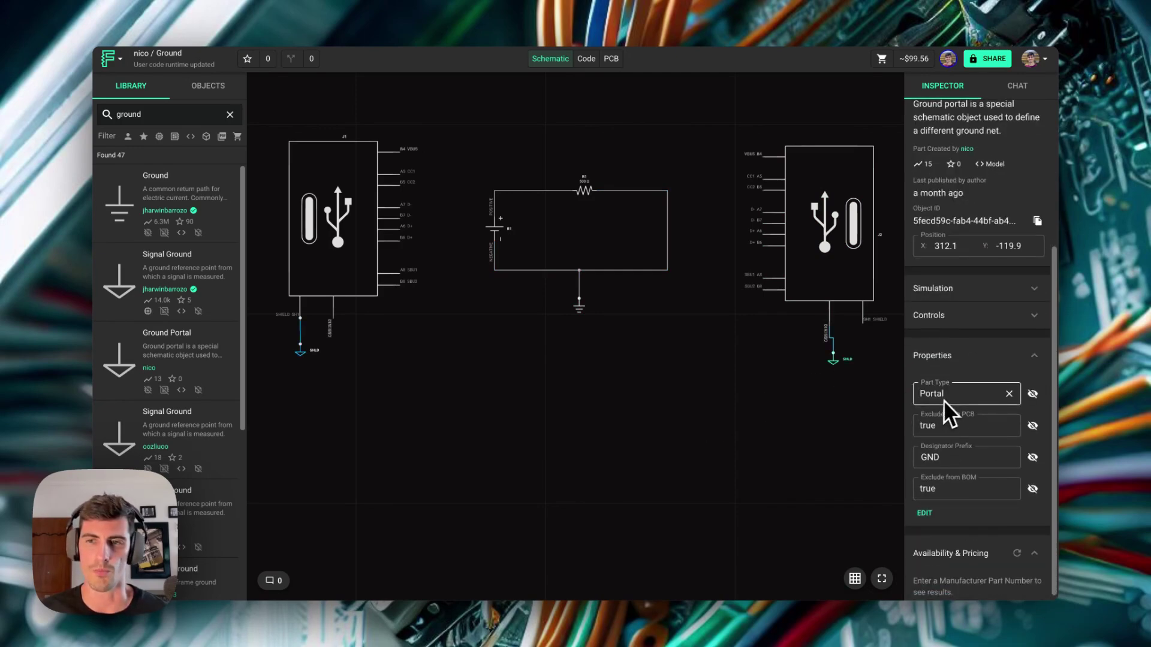
click(791, 390)
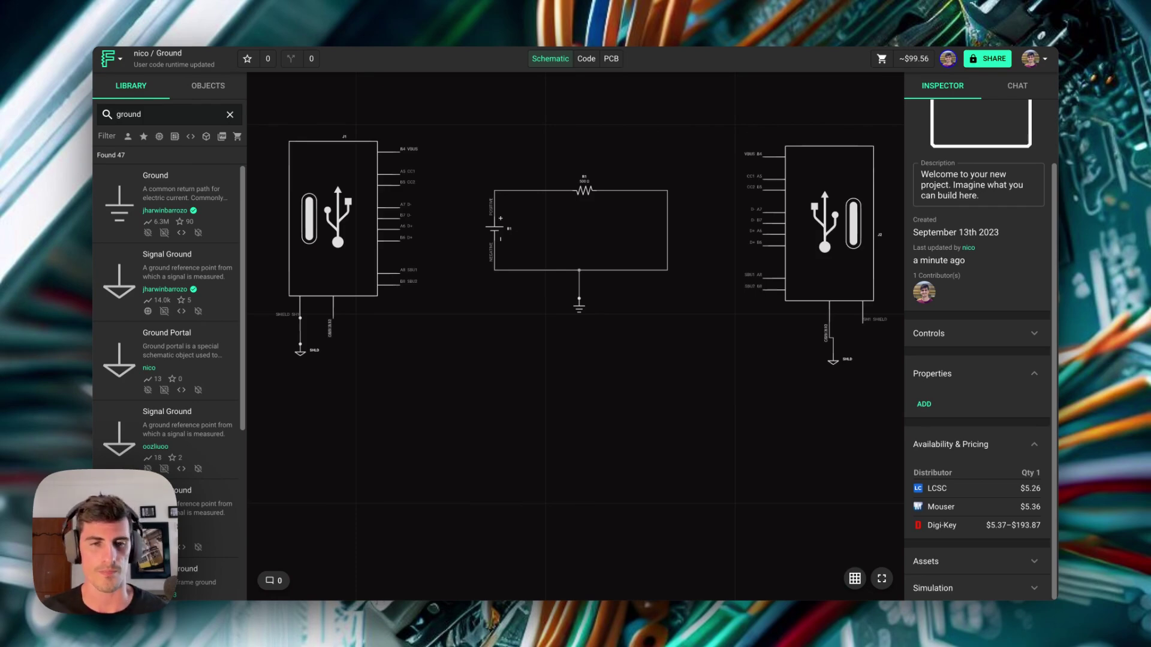
Search the library for 'porta' and place a Net1 net portal below the left SHLD portal
click(302, 358)
click(433, 362)
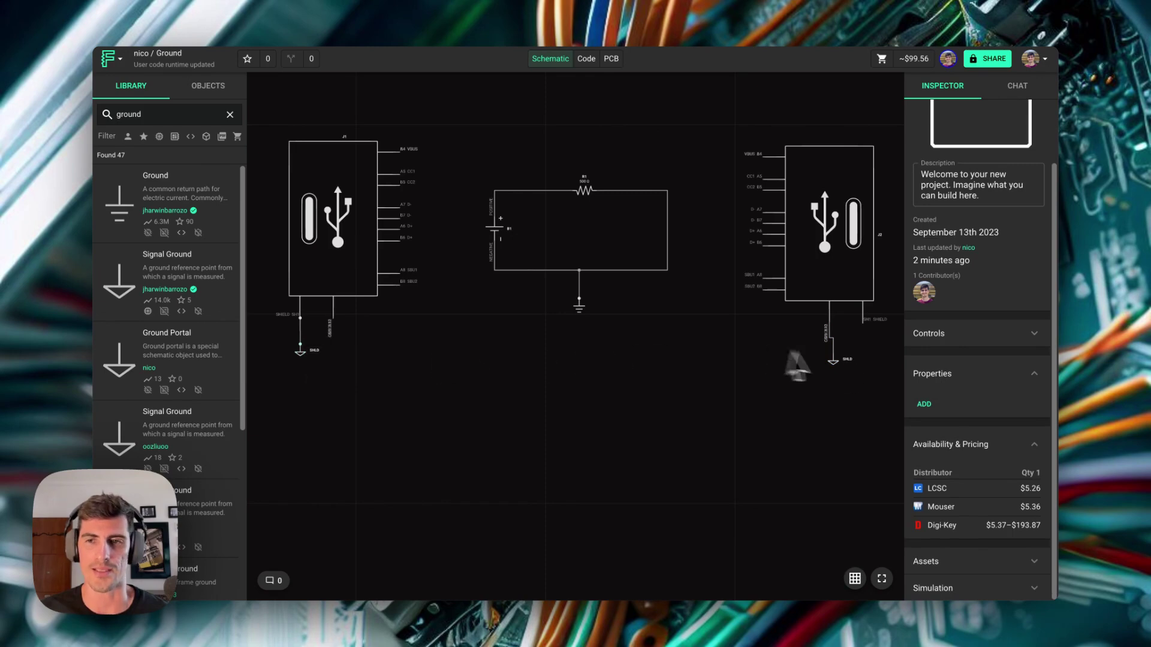
click(229, 114)
text(po)
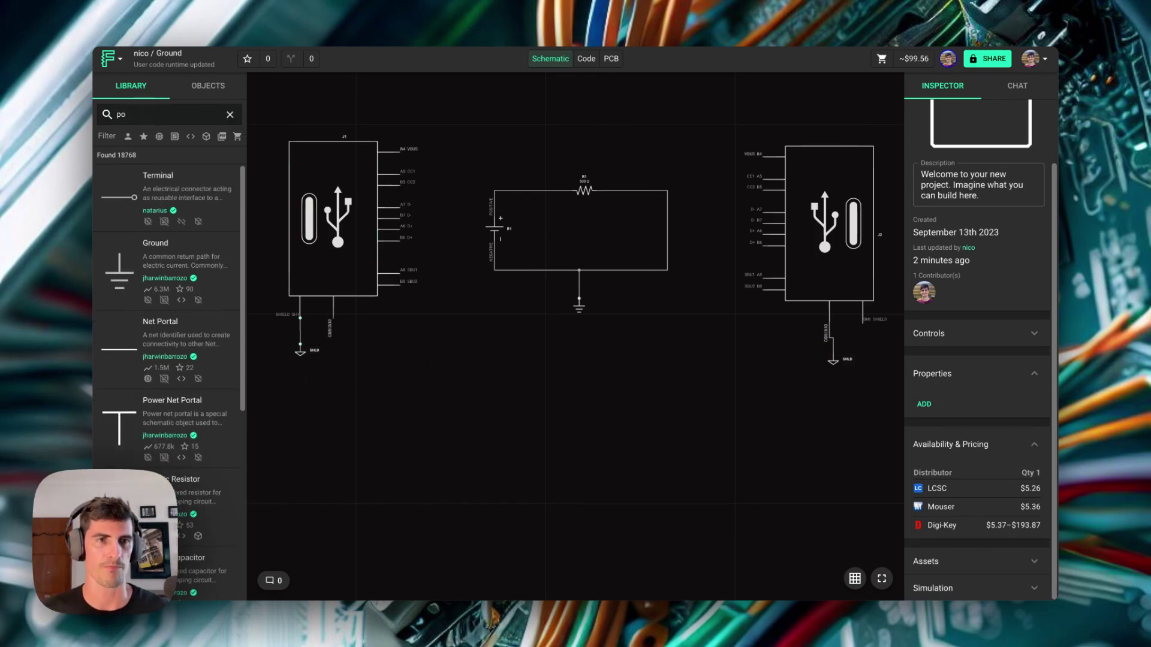
text(rta)
drag(158, 178, 590, 398)
click(300, 353)
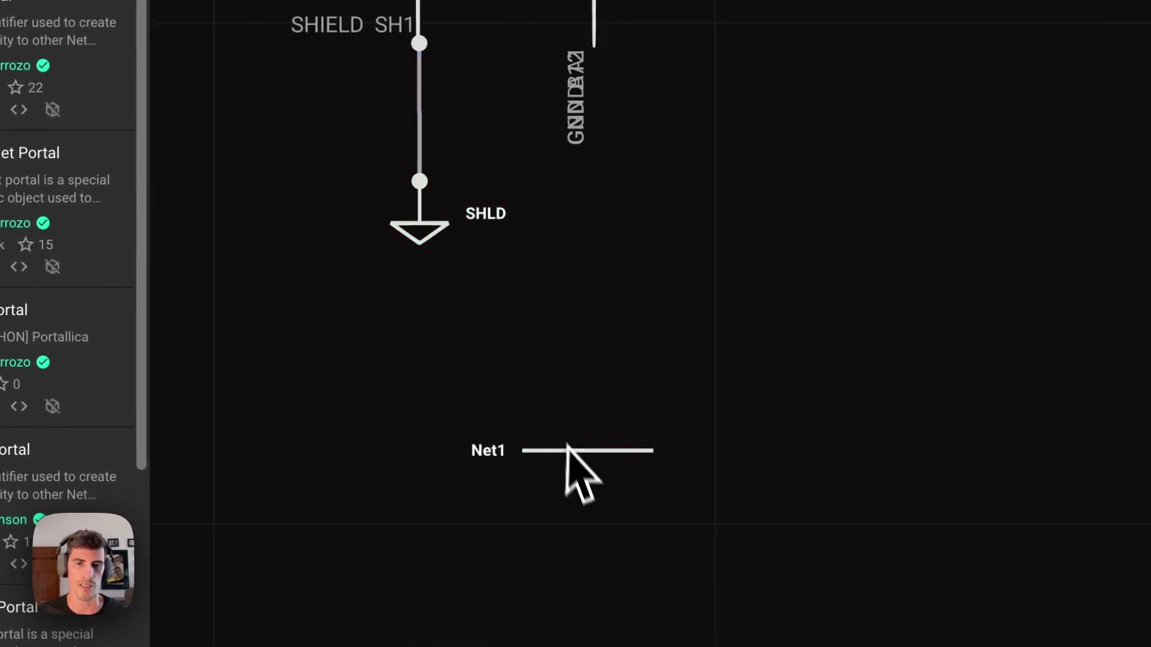
drag(568, 463, 586, 426)
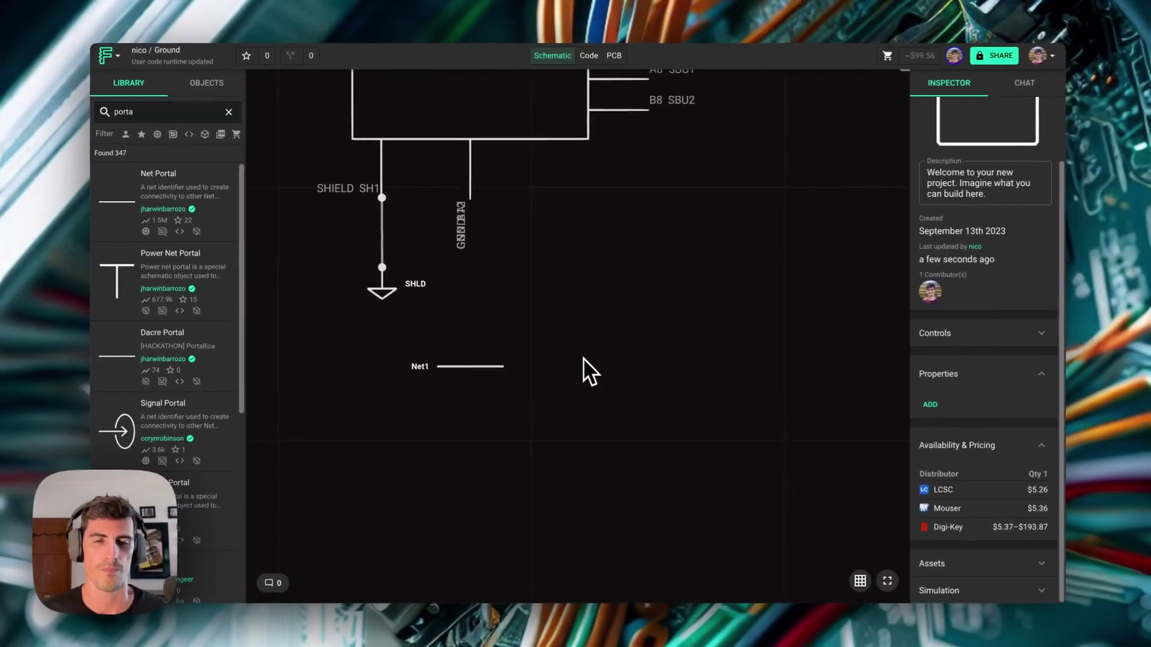
drag(398, 341, 538, 401)
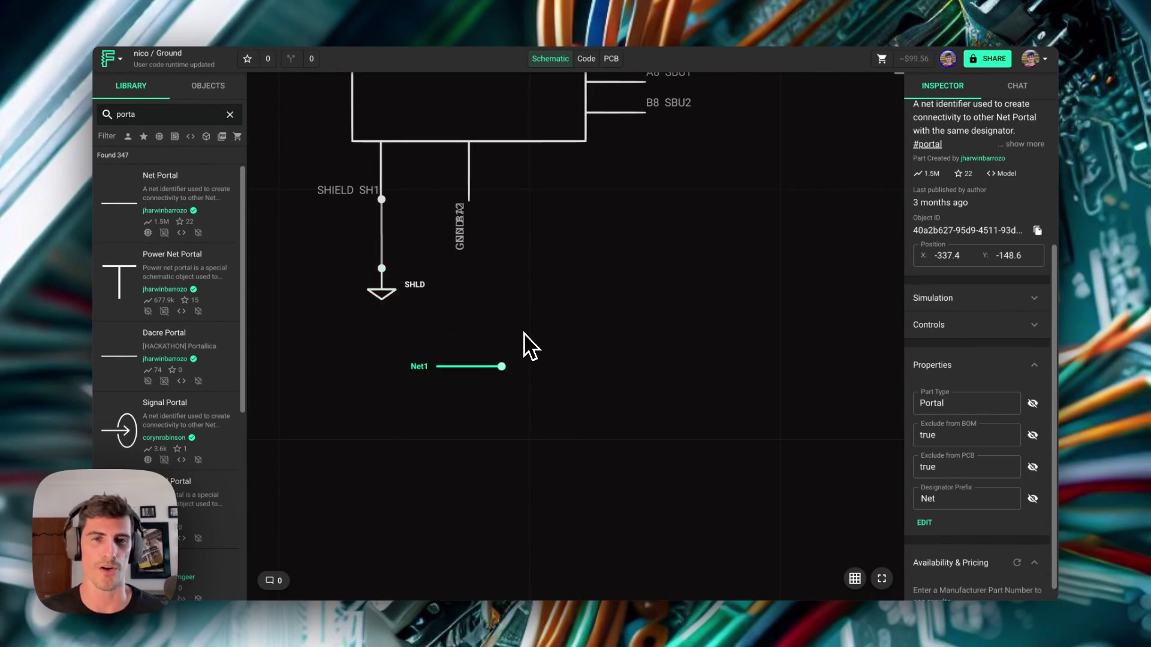
key(Escape)
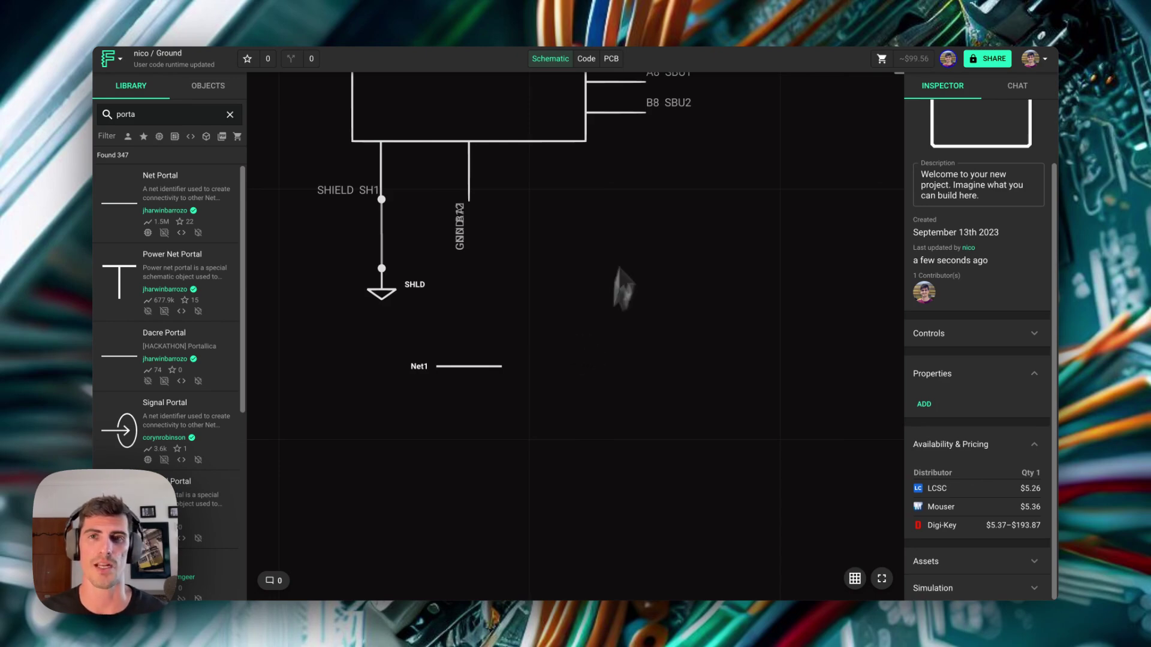
click(611, 58)
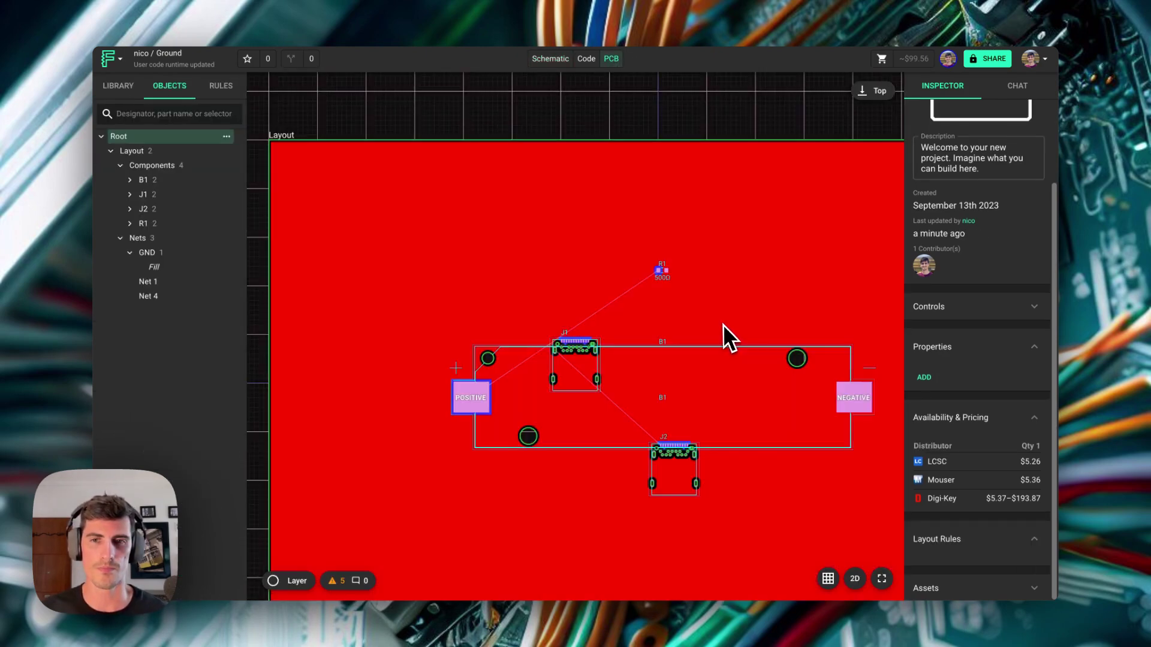
drag(739, 311, 650, 237)
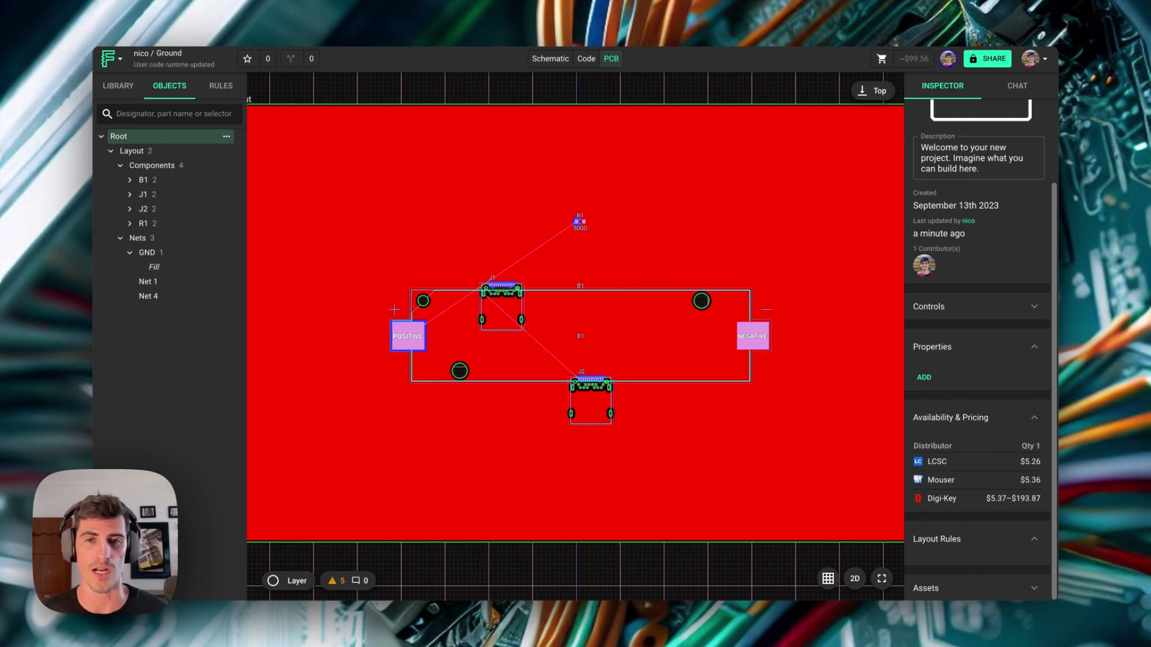
Enable the GND net's Connected Layers rule and set it to Top
click(647, 253)
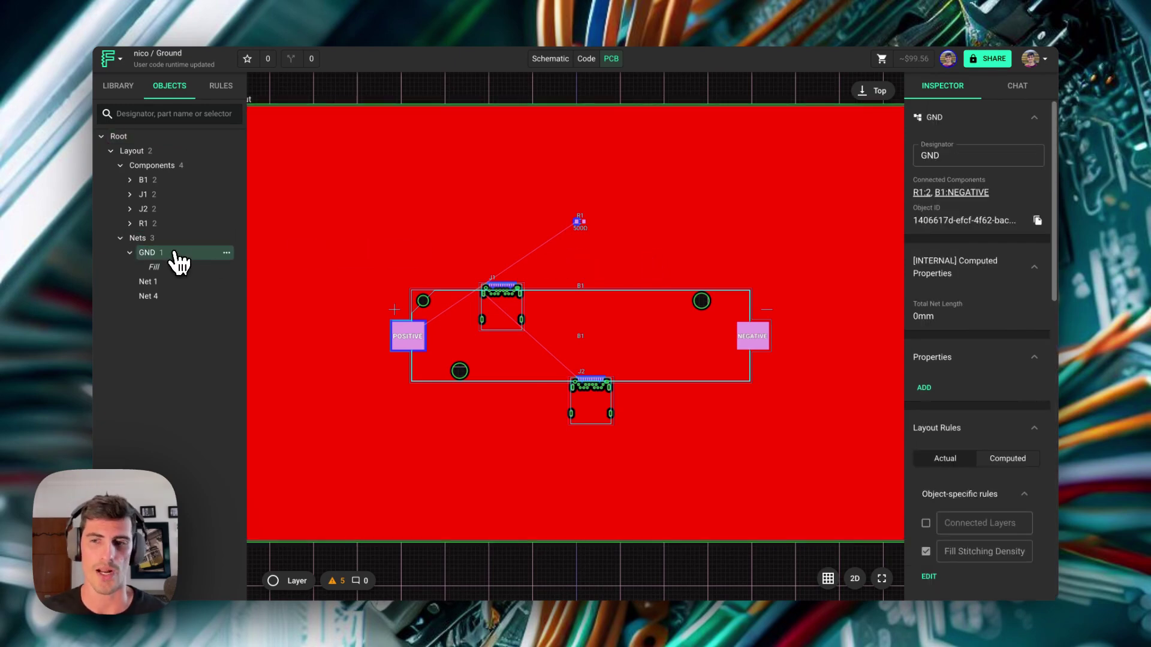
click(926, 524)
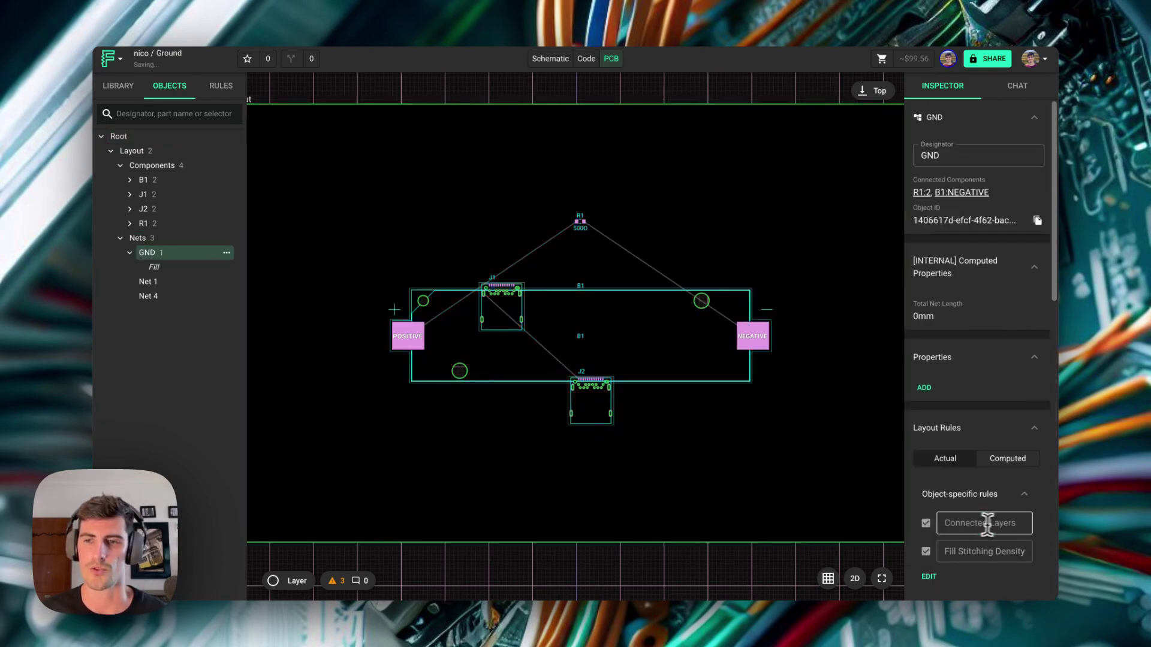
click(987, 523)
click(981, 436)
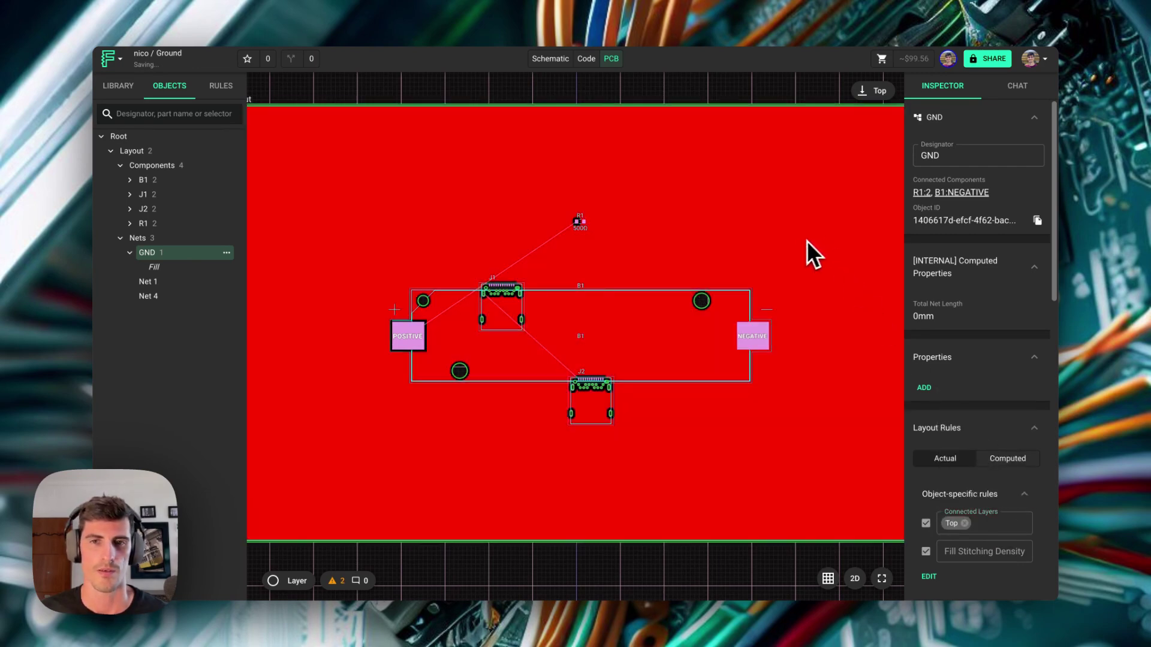
click(642, 218)
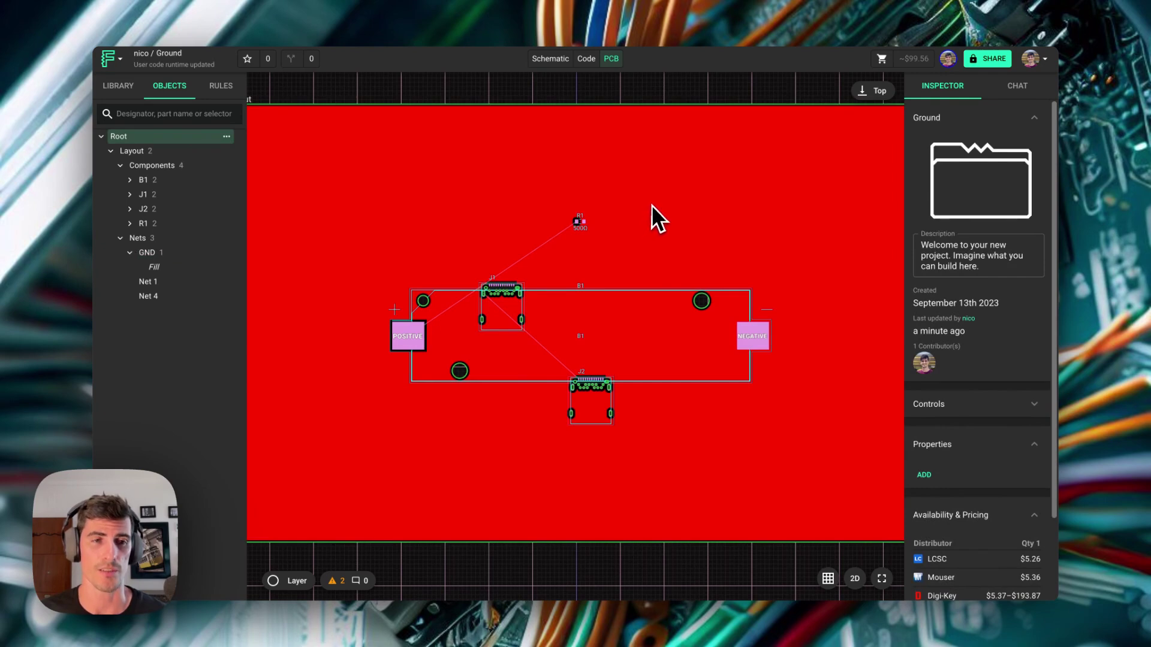
Rename Net 4 to SHLD
click(157, 300)
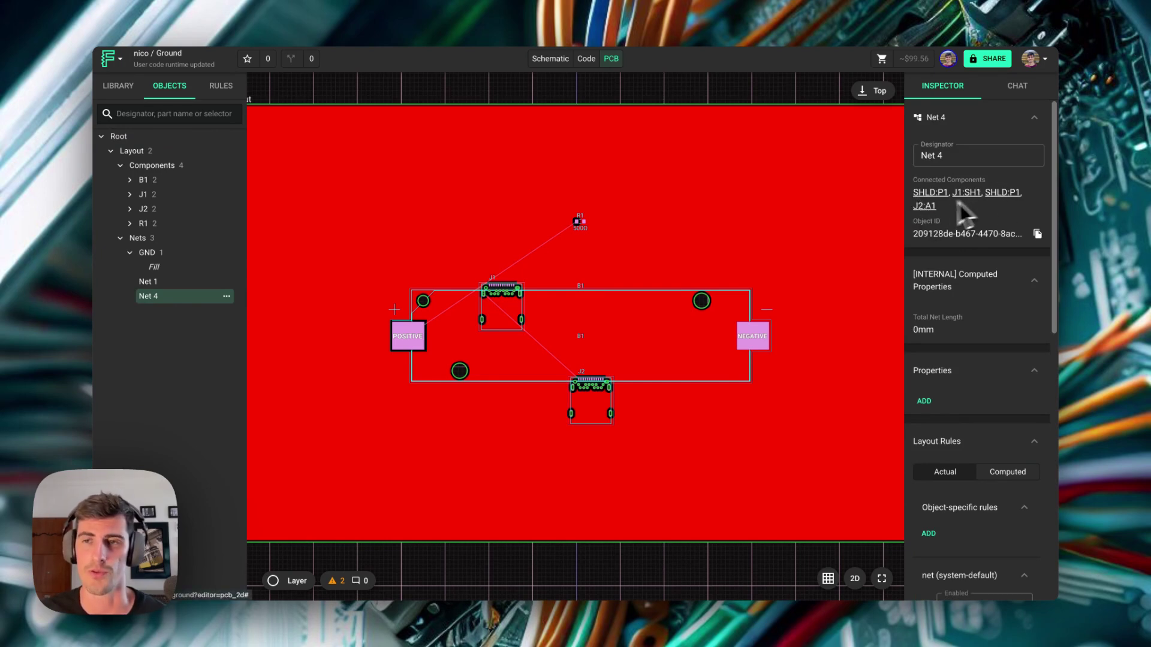
click(956, 157)
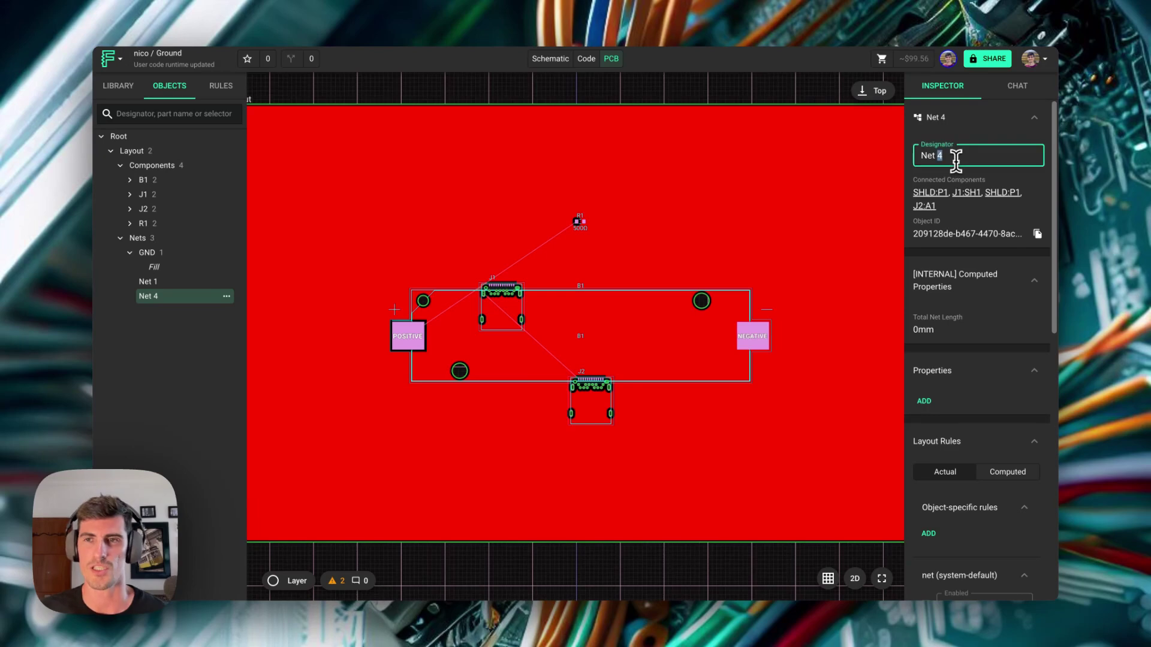
key(ctrl+a)
text(SHL)
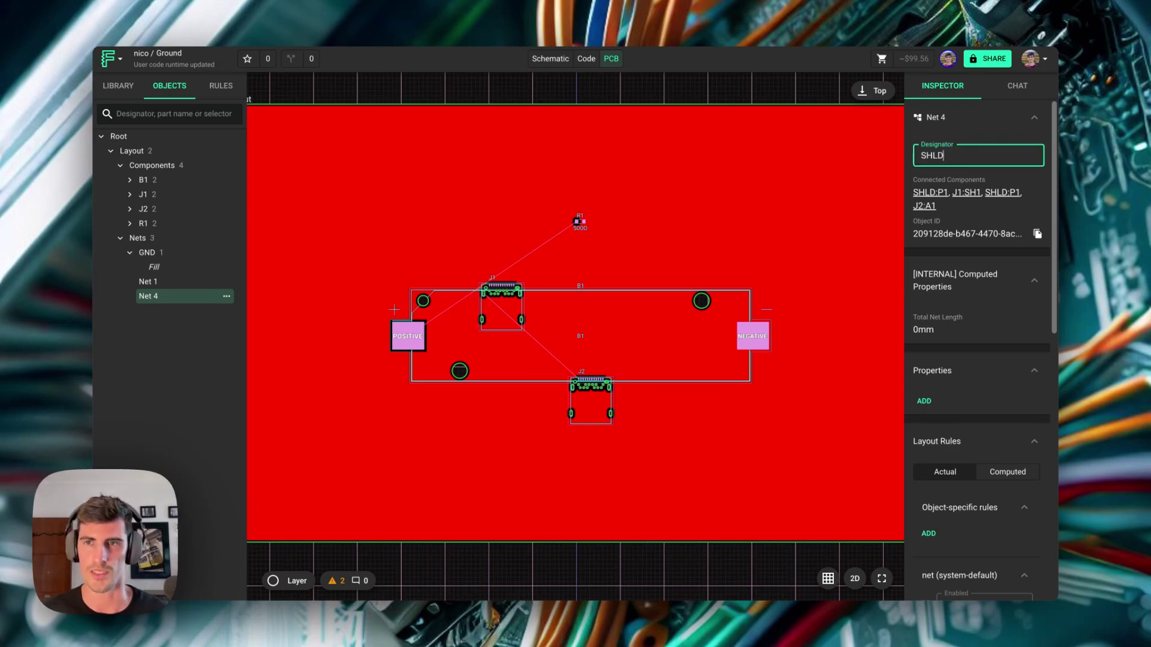
text(D)
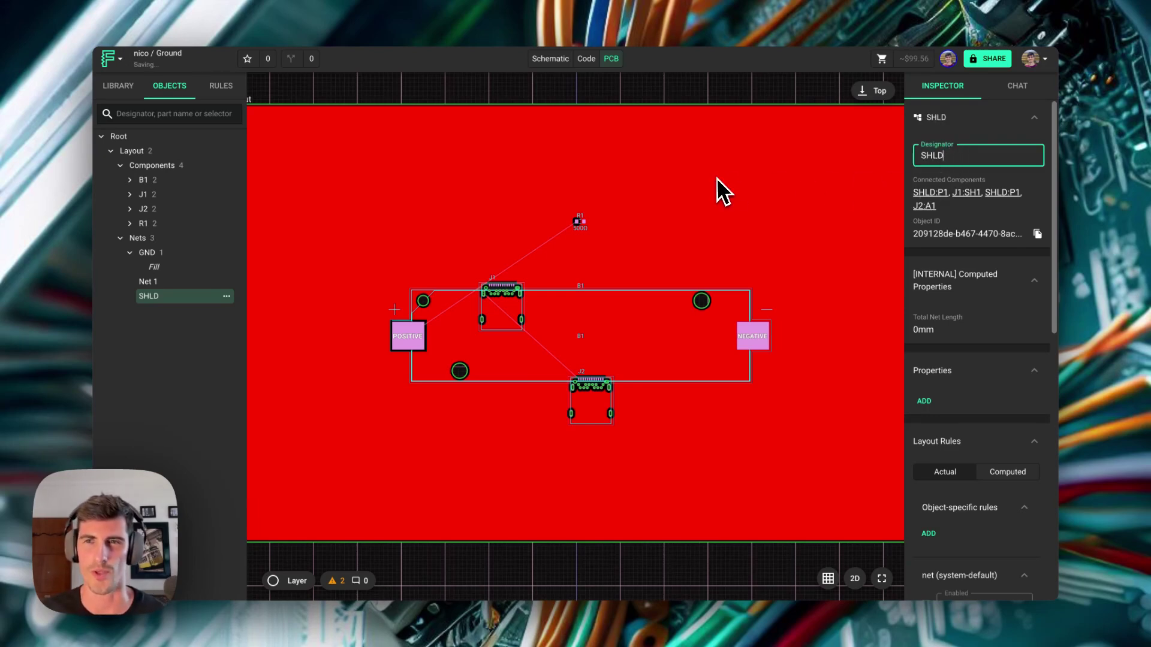
click(748, 181)
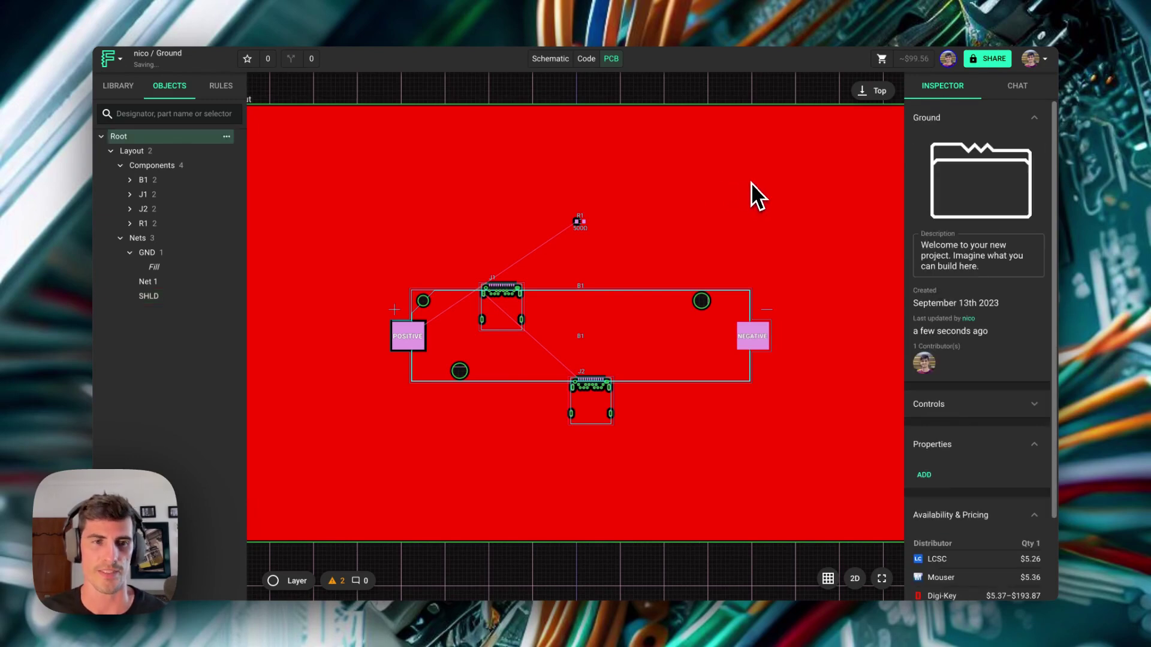
Add a Connected Layers rule to the SHLD net, set to Mid-Layer 1
click(160, 298)
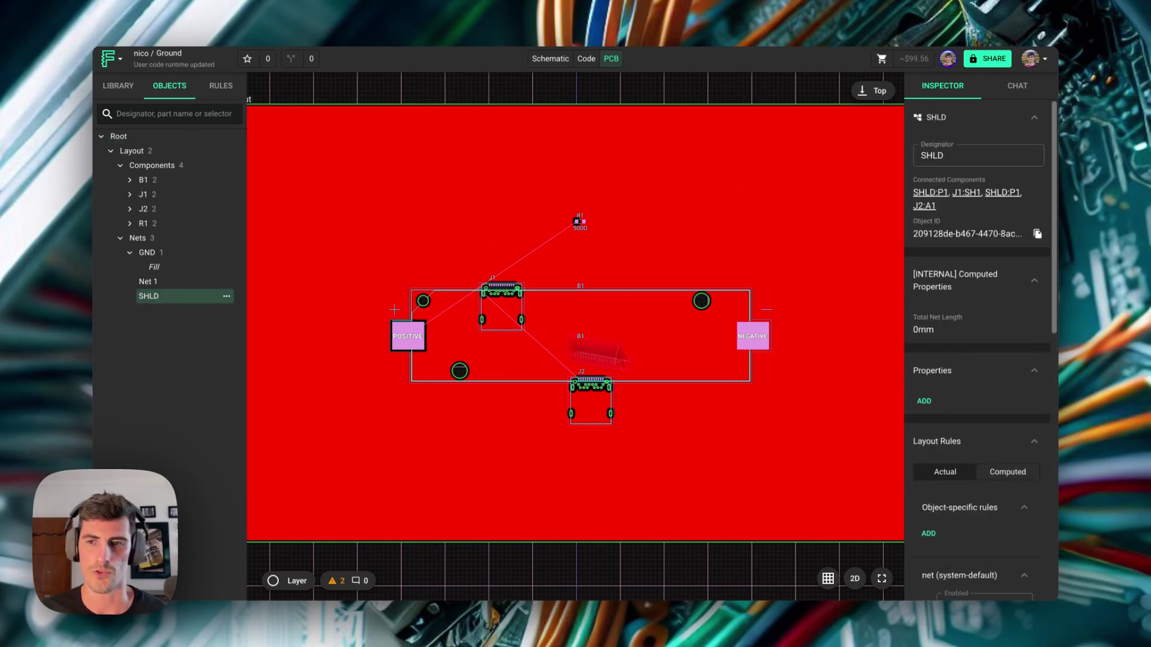
scroll(987, 442, down, 1)
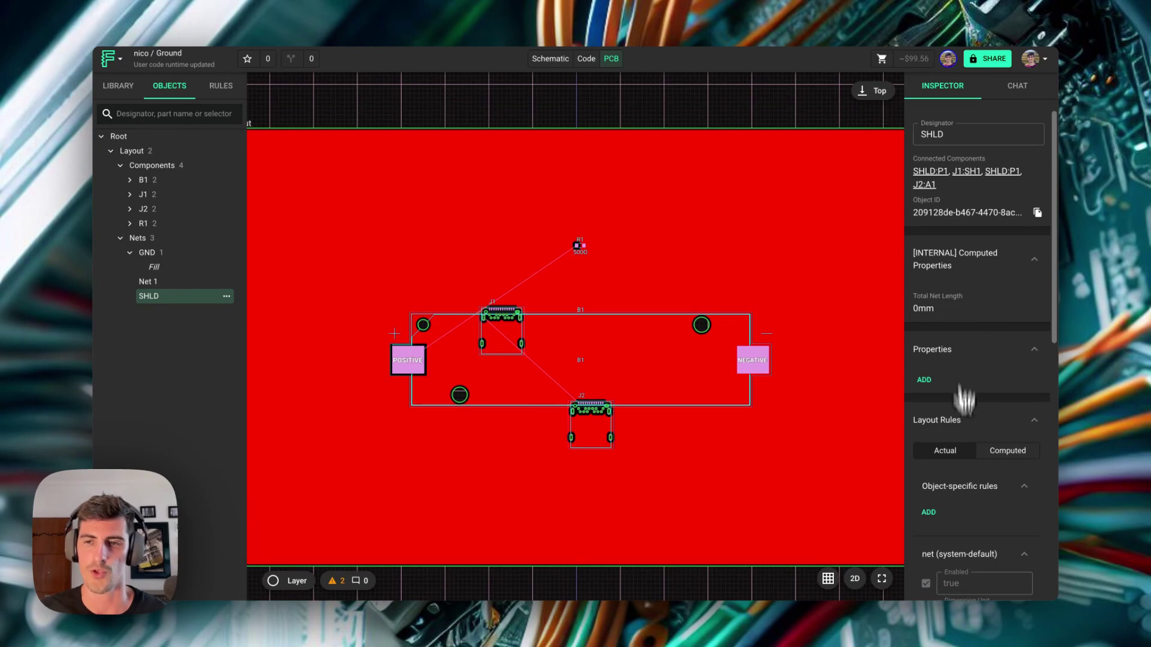
click(929, 512)
text(con)
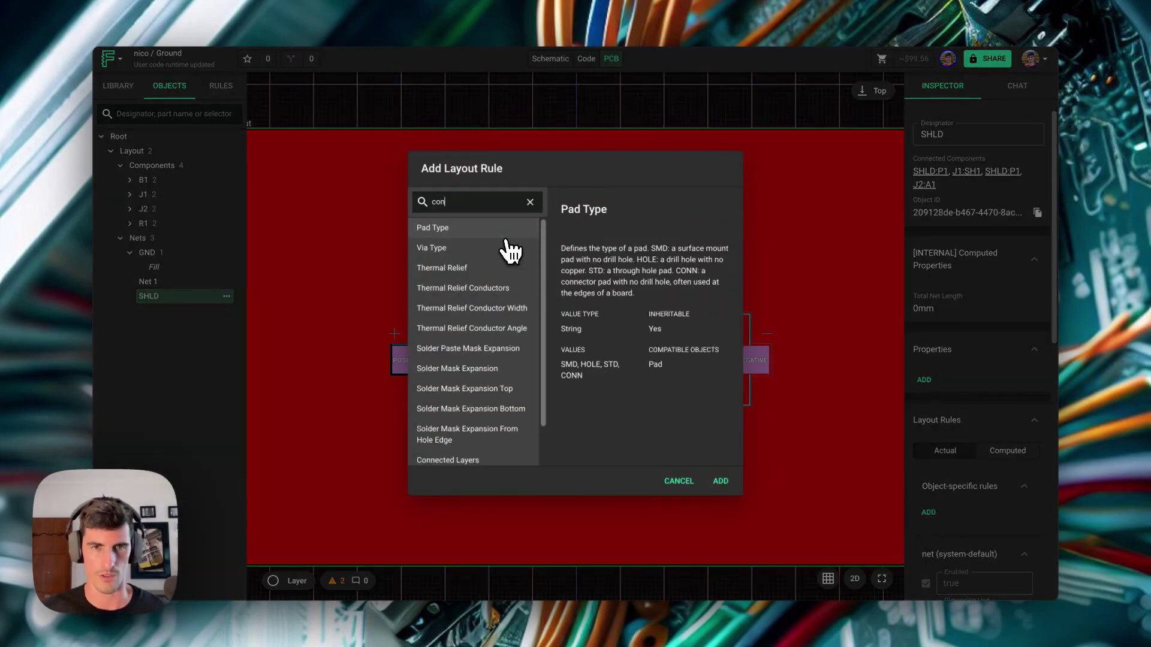
text(nec)
click(501, 268)
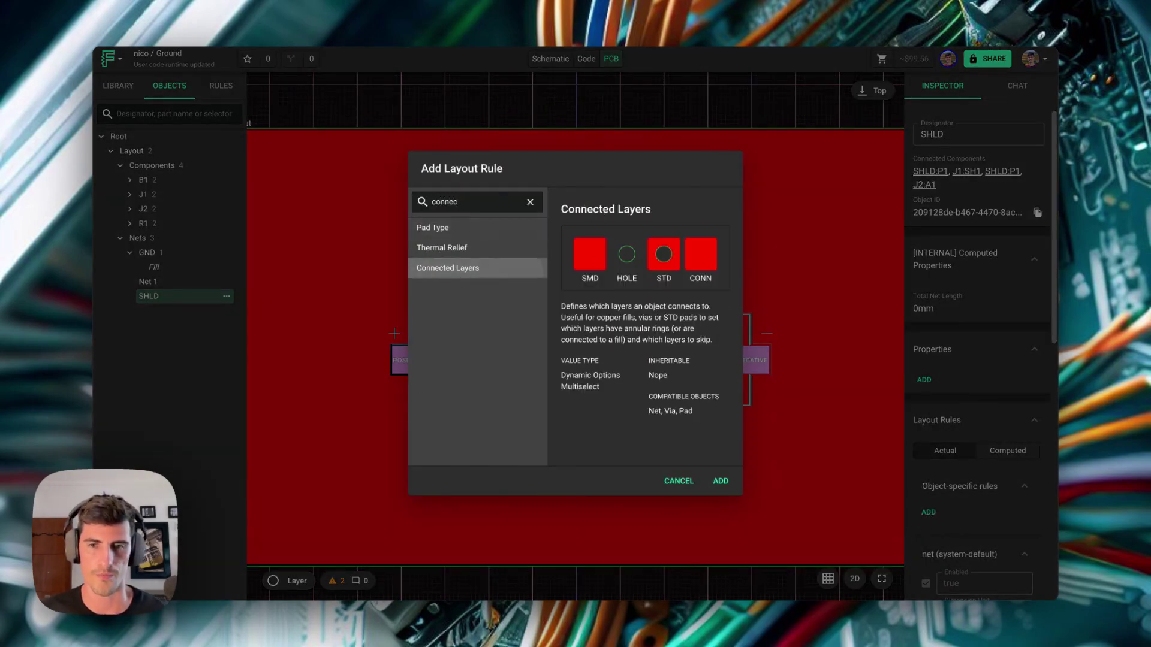
click(720, 481)
scroll(955, 388, down, 4)
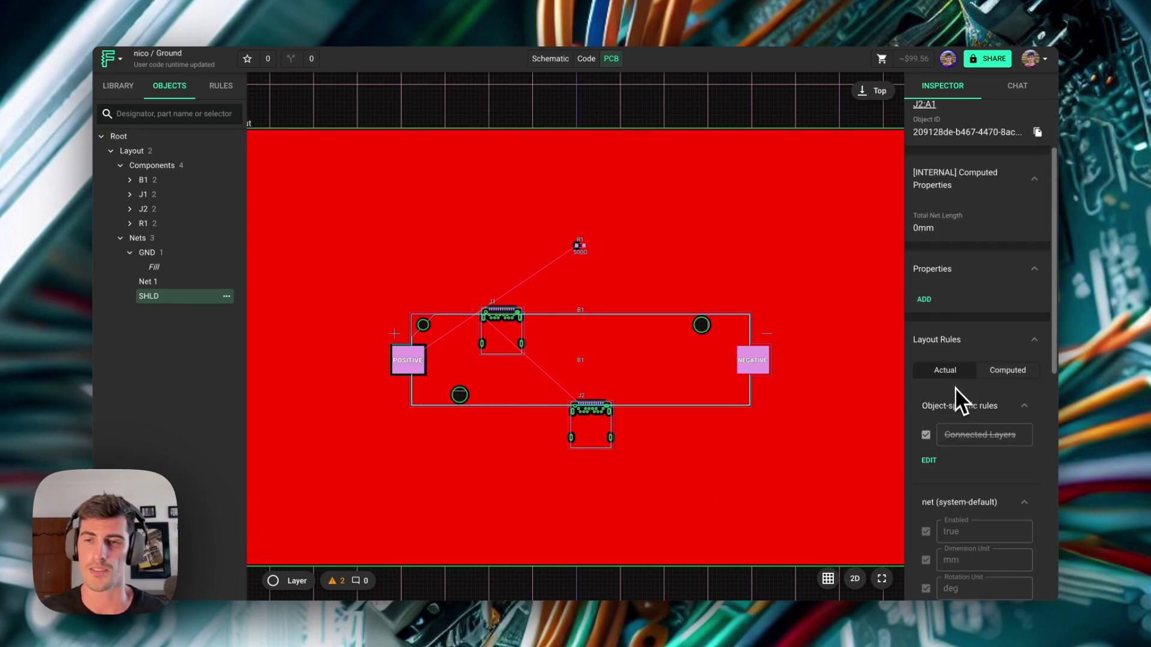
click(971, 436)
click(977, 503)
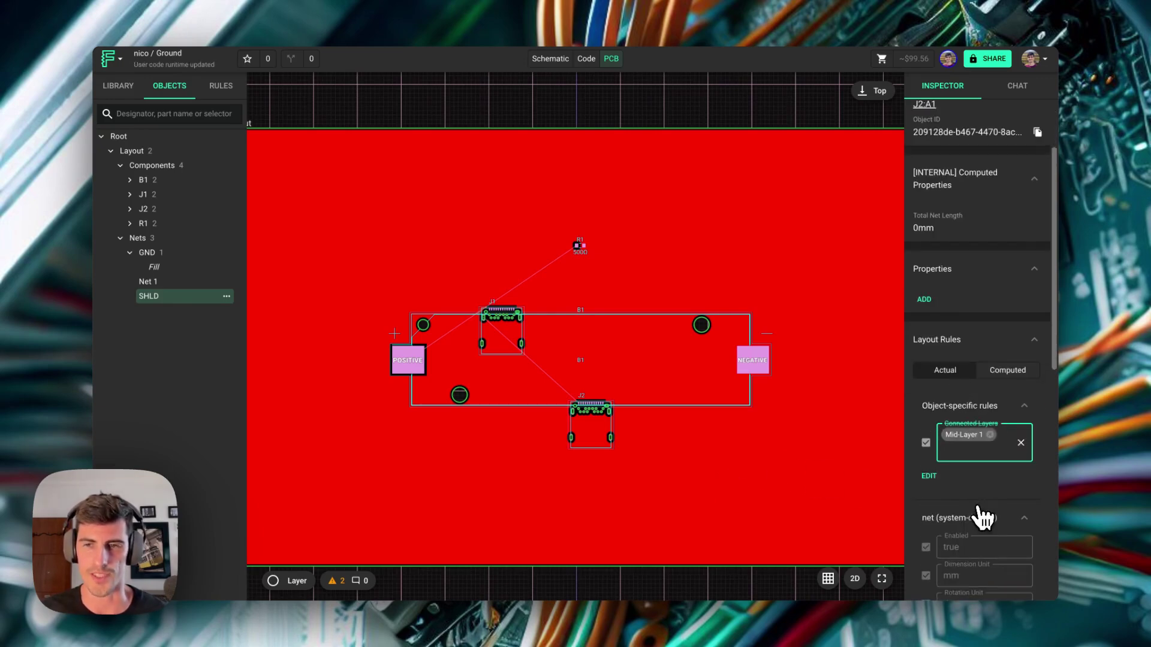
click(851, 477)
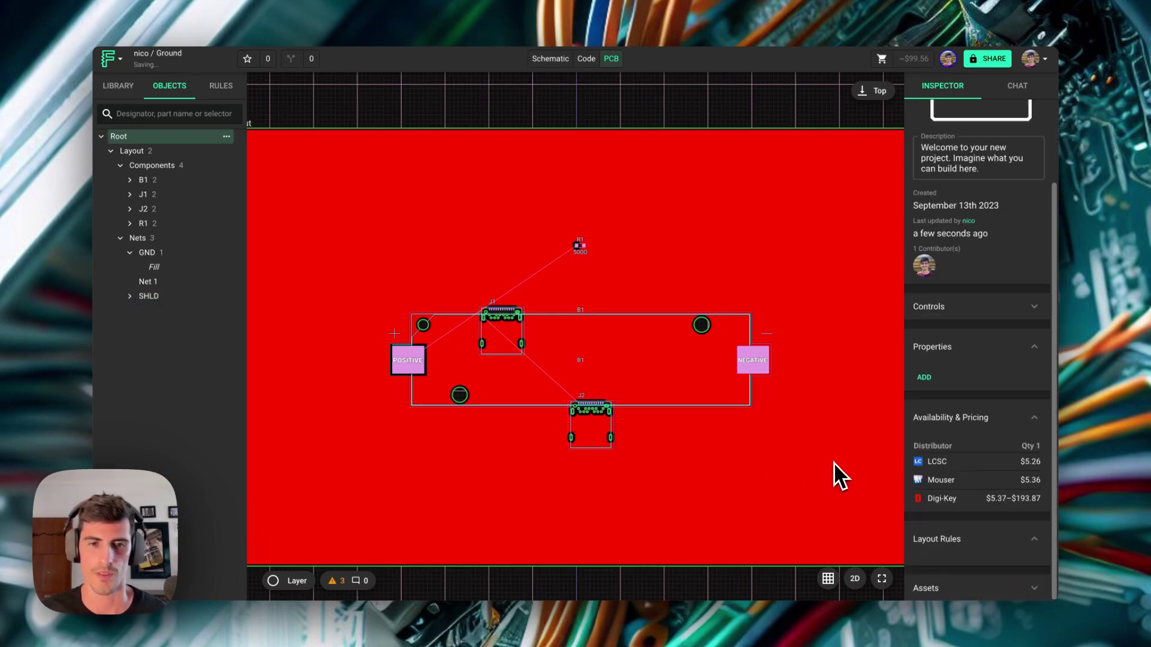
Show the board layers list and zoom in and out to check which copper layers are visible
click(290, 581)
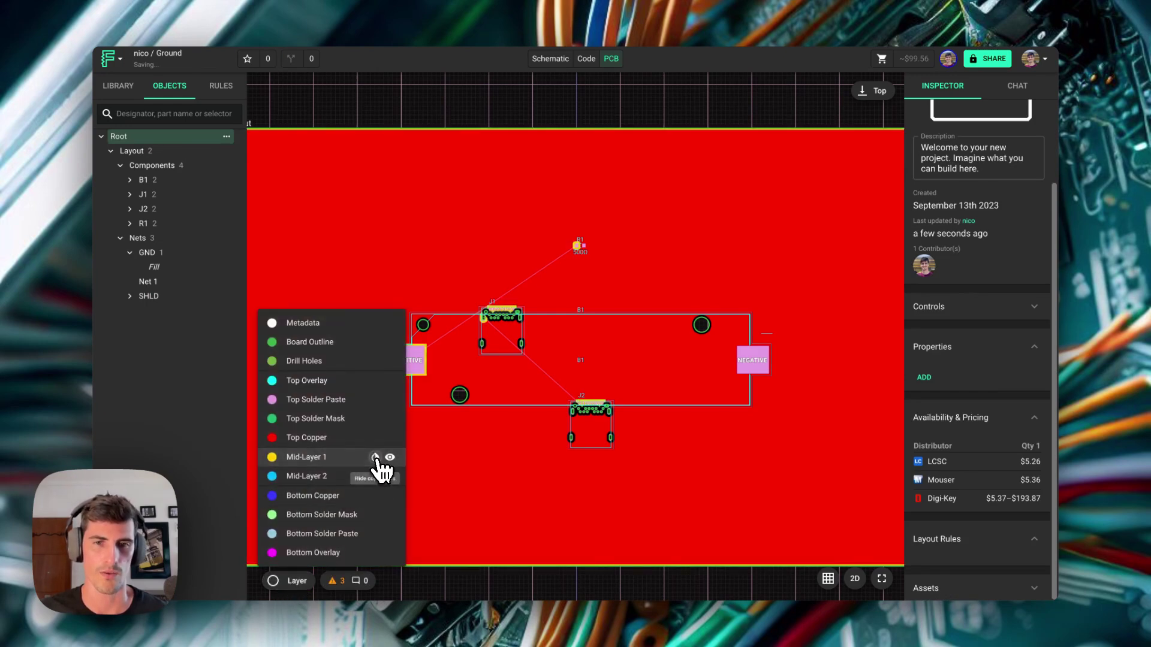
scroll(504, 313, up, 5)
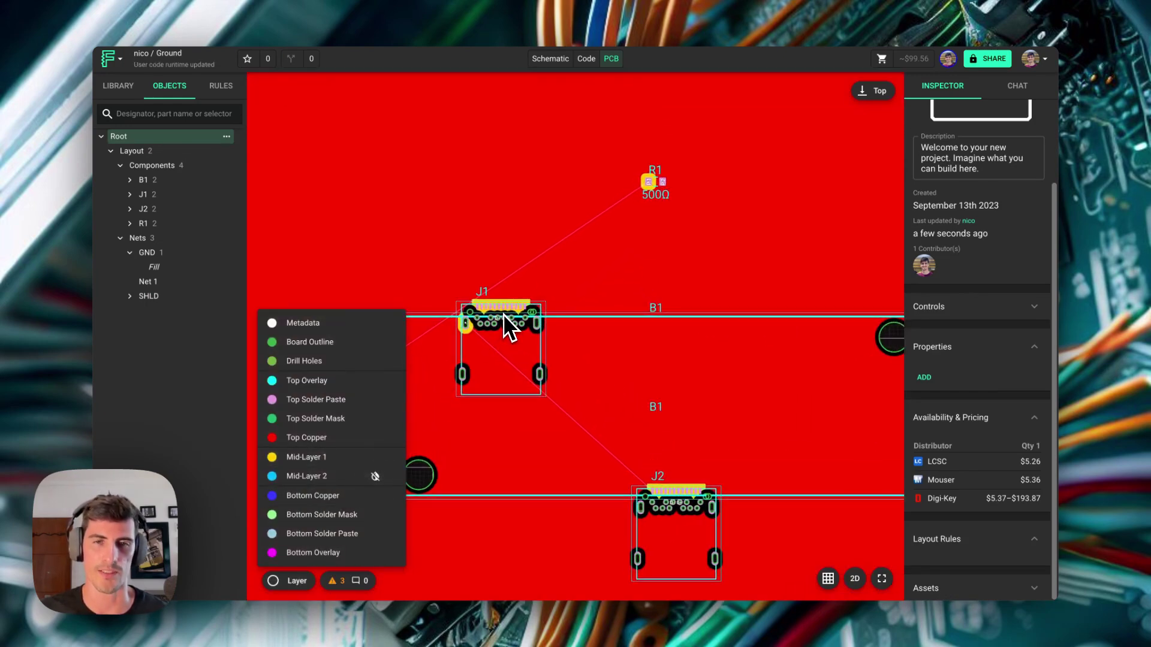
scroll(502, 308, down, 3)
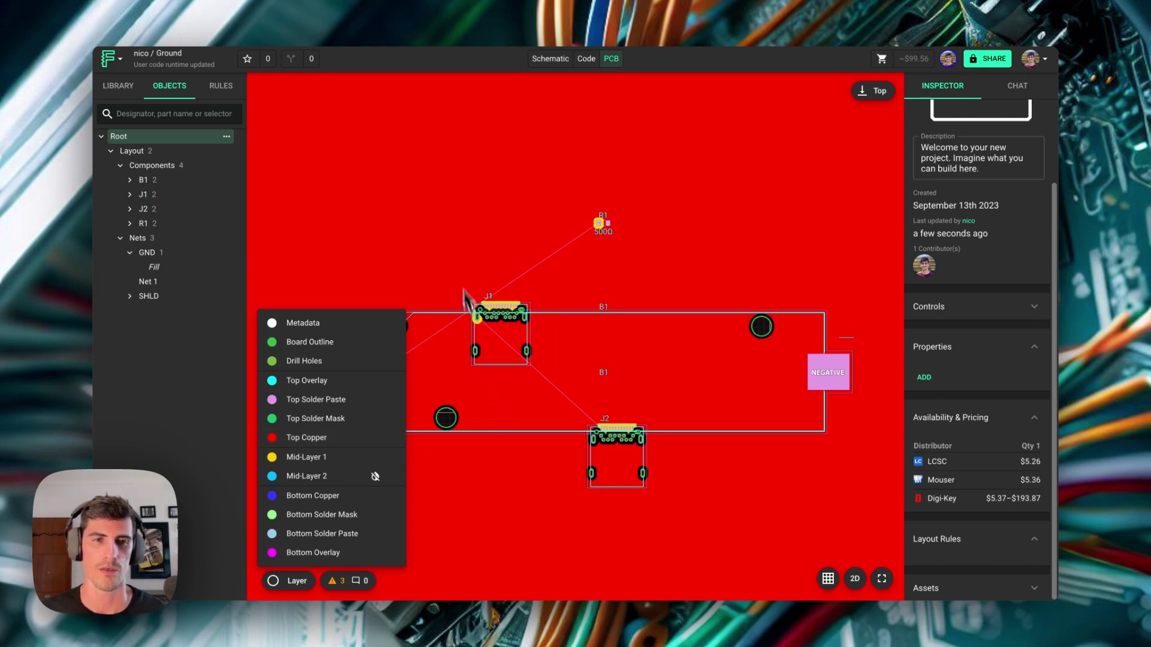
Change SHLD's Connected Layers rule from Mid-Layer 1 to Top
click(159, 297)
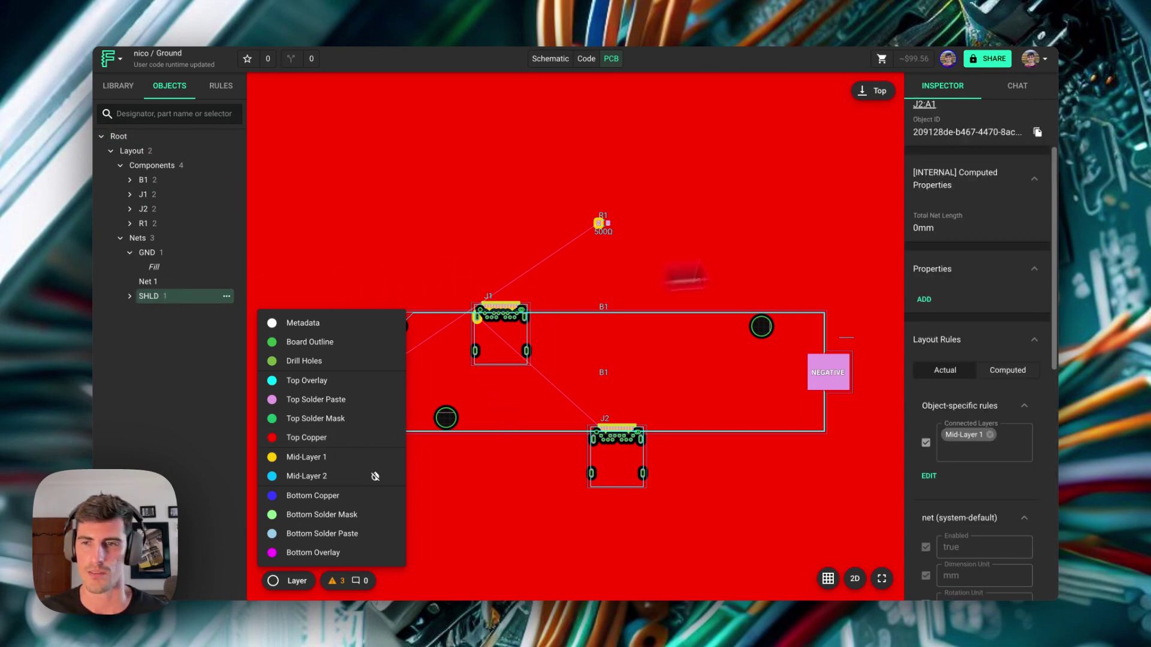
click(990, 436)
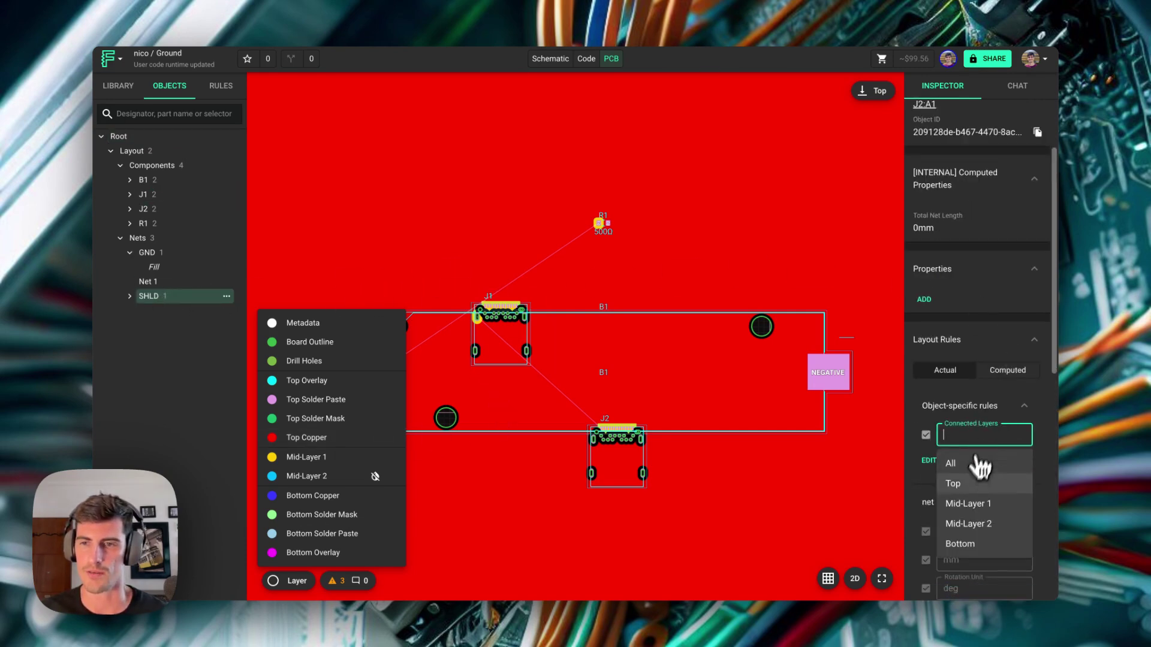
click(958, 481)
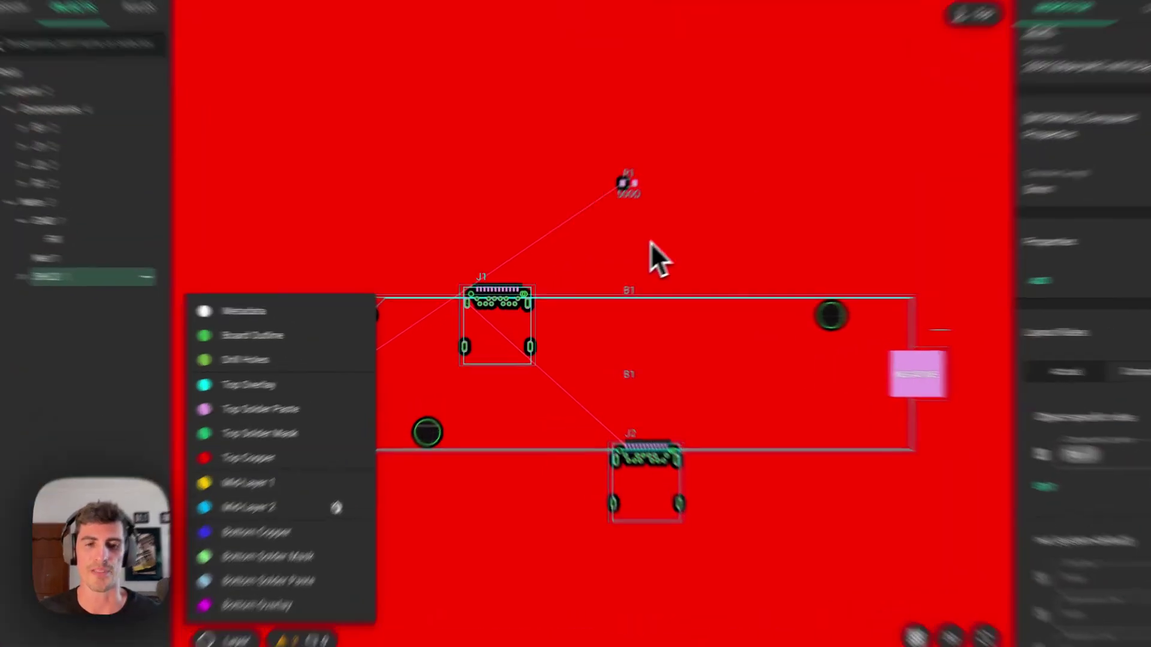
Expand the multiple copper fills warning for Top and select its GND and SHLD entries
click(340, 581)
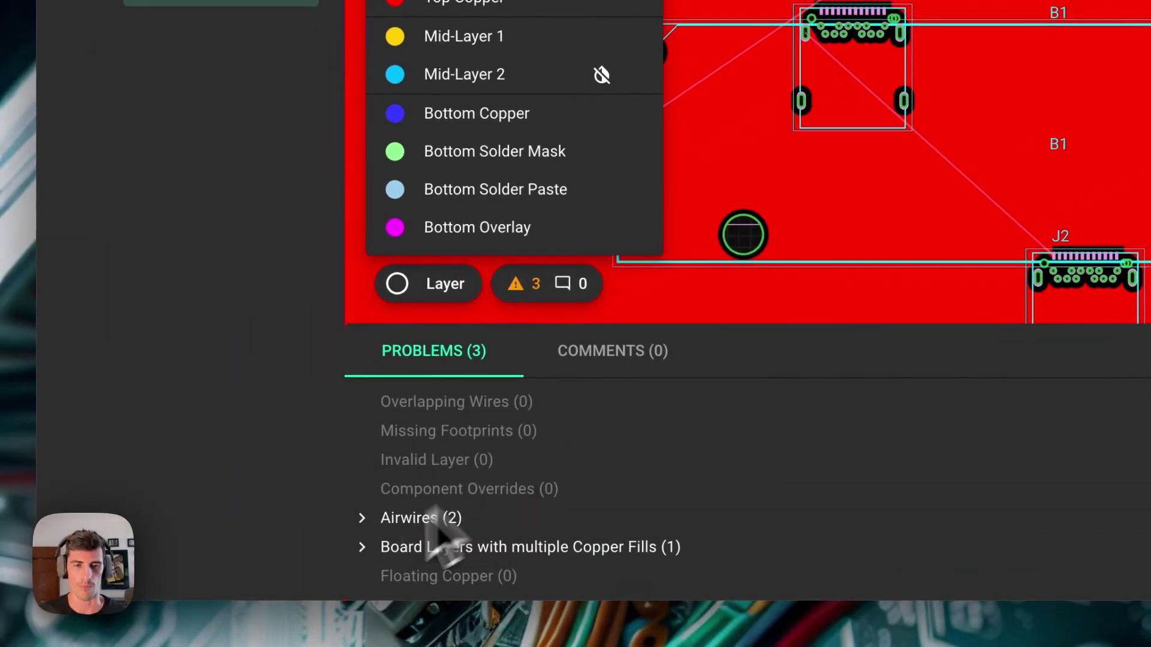
click(362, 548)
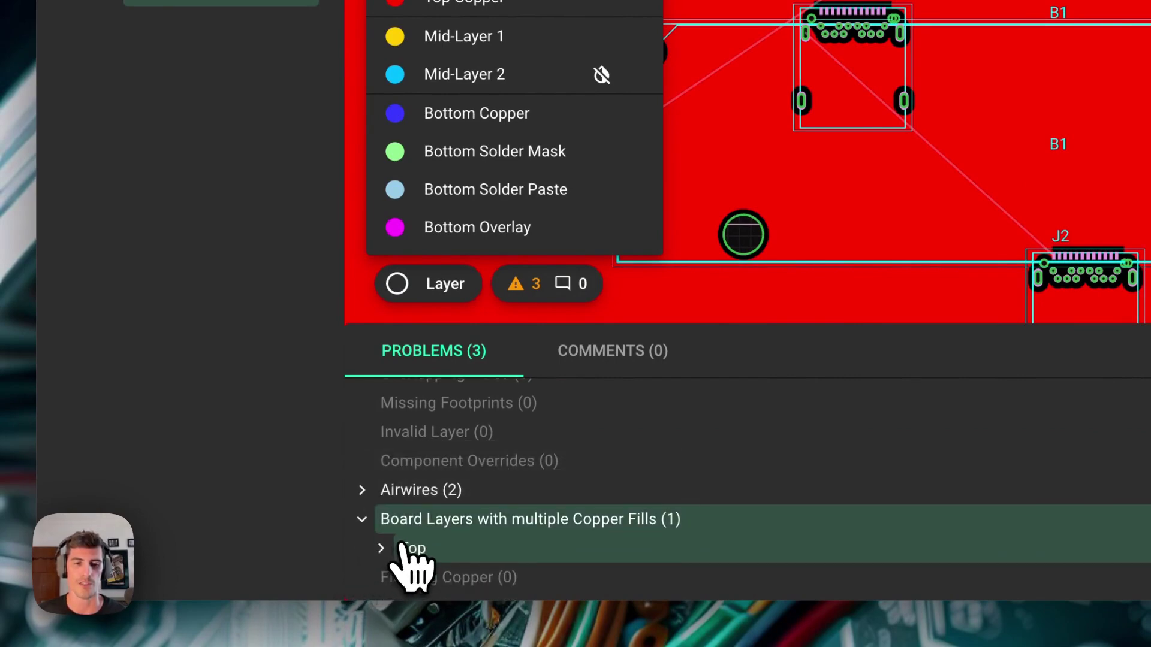
click(383, 548)
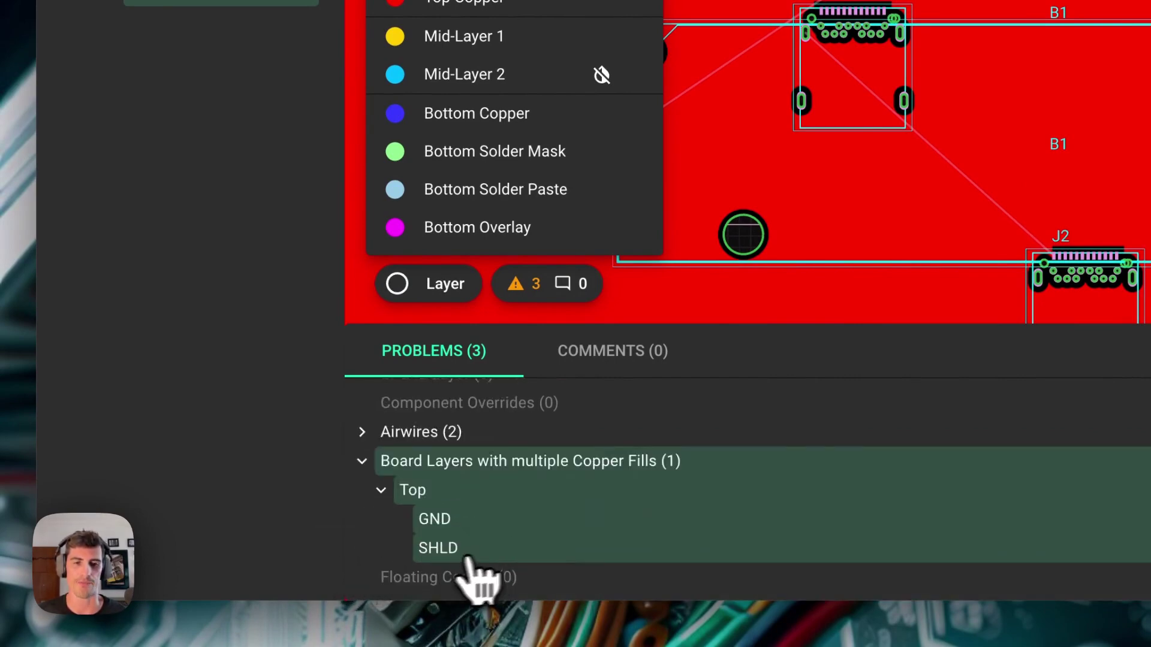
click(474, 527)
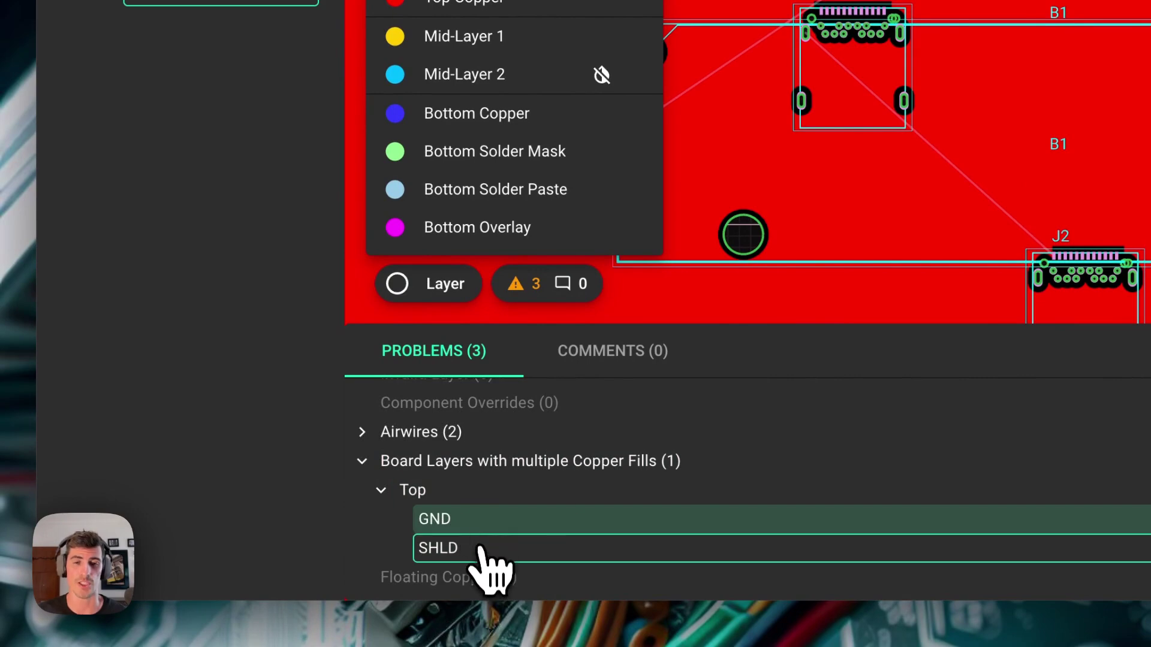
click(479, 548)
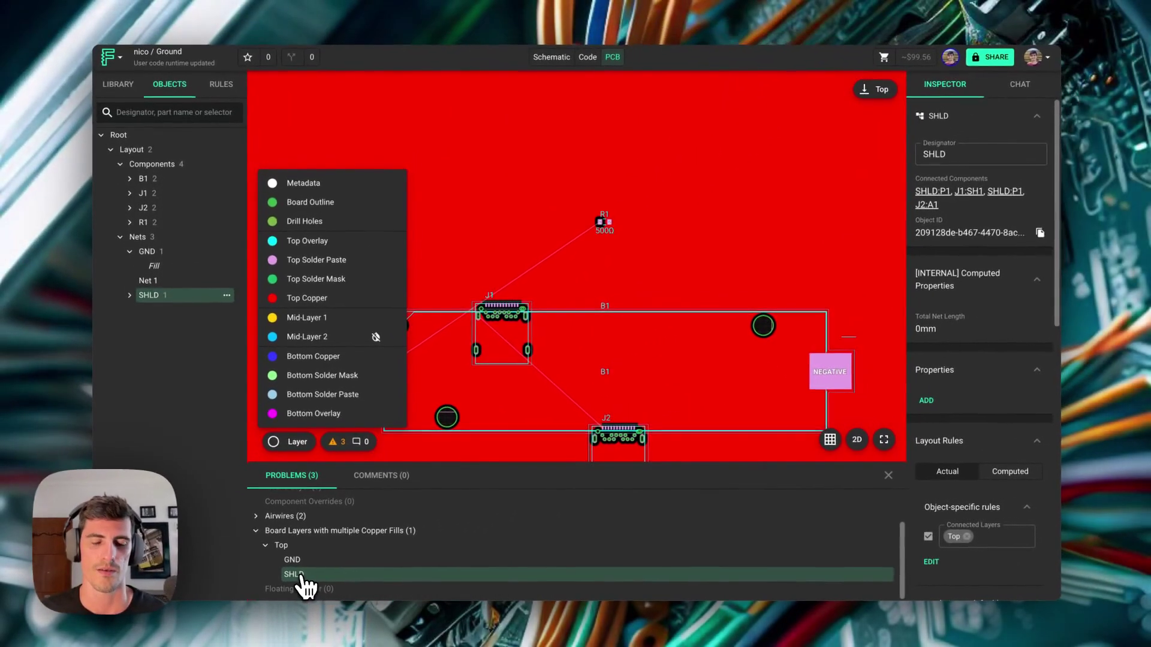